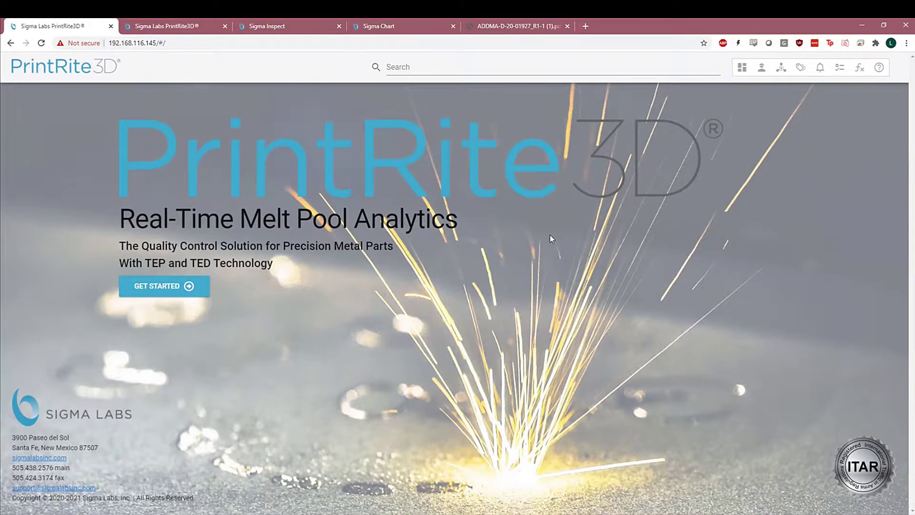
- Show the Builds list filtered by 'unl', listing DEV_UNL_Impeller_Build_V1 on M290_digital in Stainless Steel 316L
left_click(181, 29)
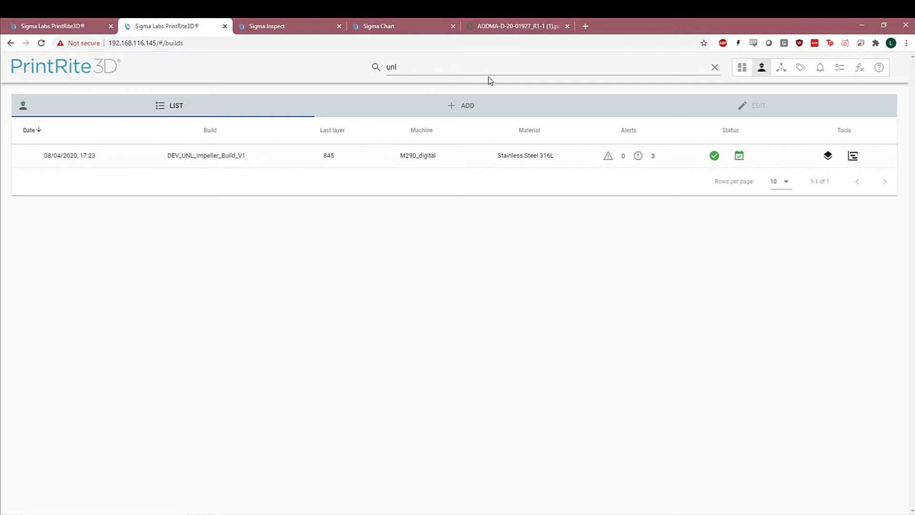
- Bring up the first page of the 78-page ADDMA-D-20-01927_R1-1 impeller manuscript PDF
left_click(523, 30)
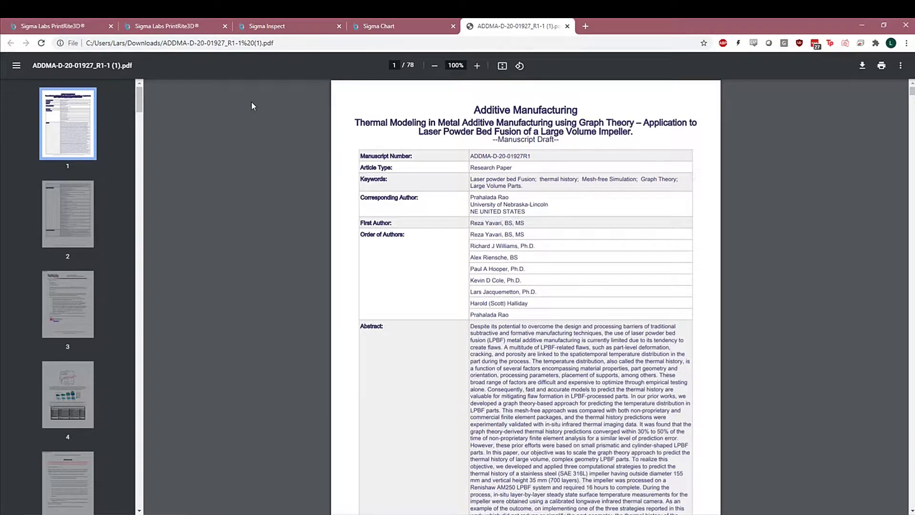
- Return to the impeller build in Sigma Inspect and jump to layer 1
left_click(286, 25)
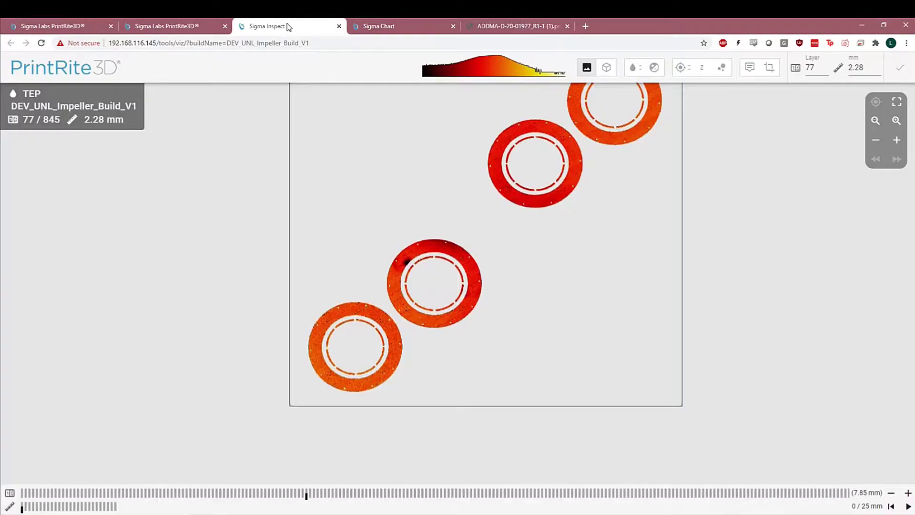
left_click_drag(311, 141, 260, 198)
scroll(249, 198, "down", 1)
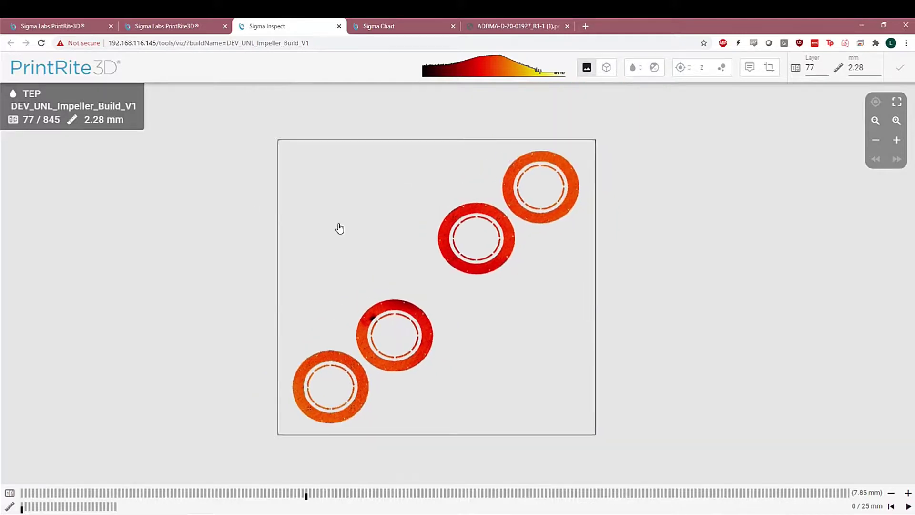
left_click(23, 495)
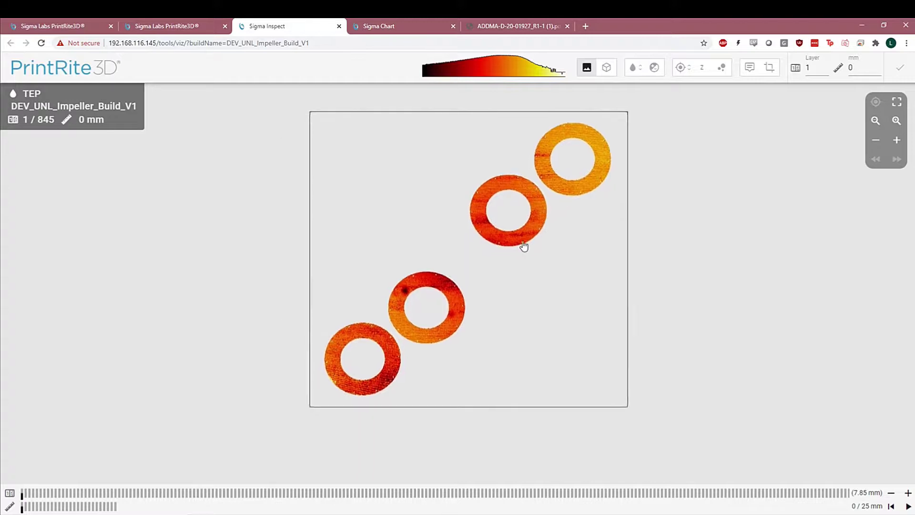
- Zoom in on one ring of the layer 1 TEP map to see its scan stripes
scroll(515, 257, "up", 1)
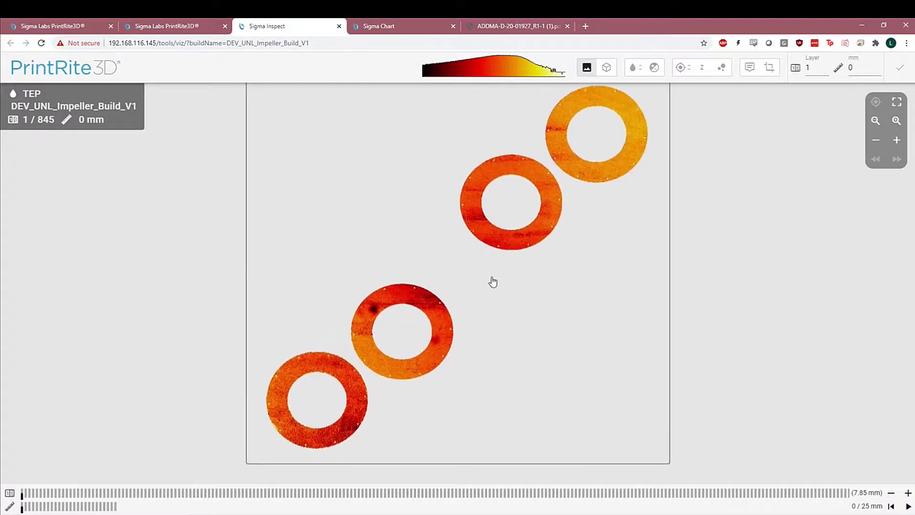
scroll(455, 287, "down", 1)
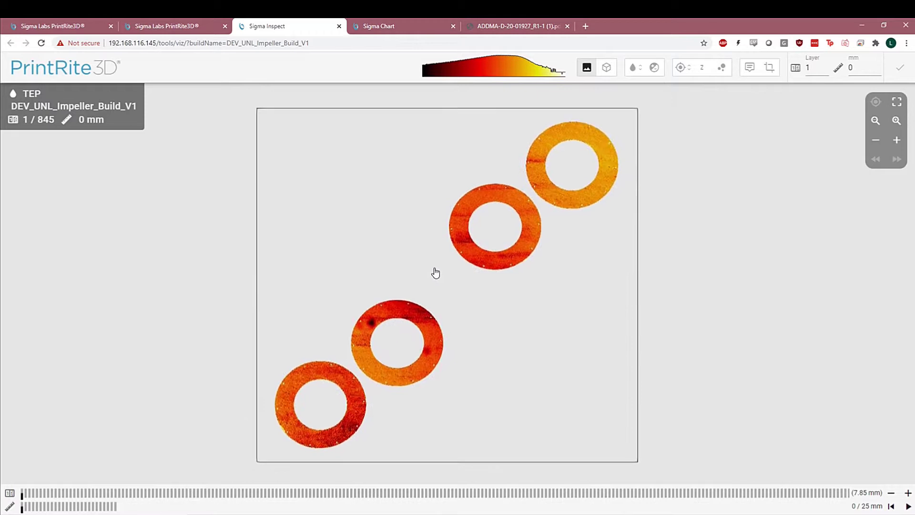
left_click_drag(436, 272, 431, 276)
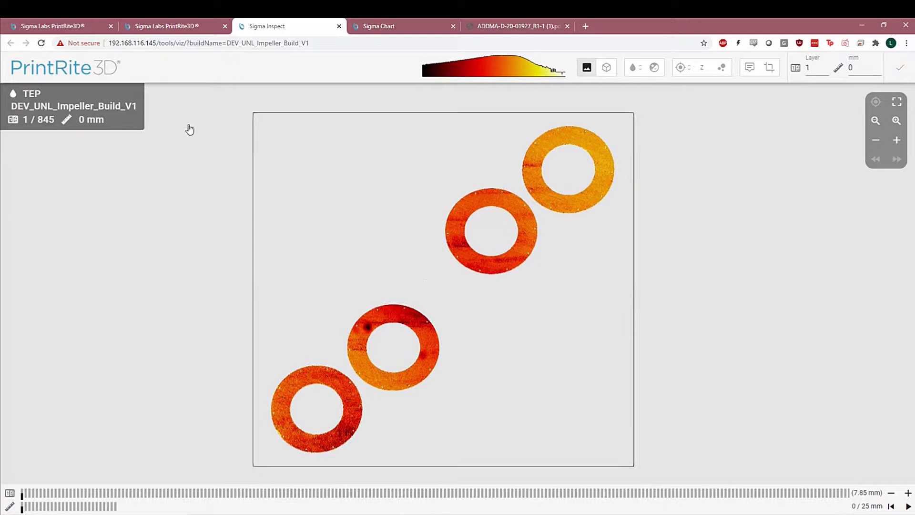
left_click_drag(377, 216, 372, 211)
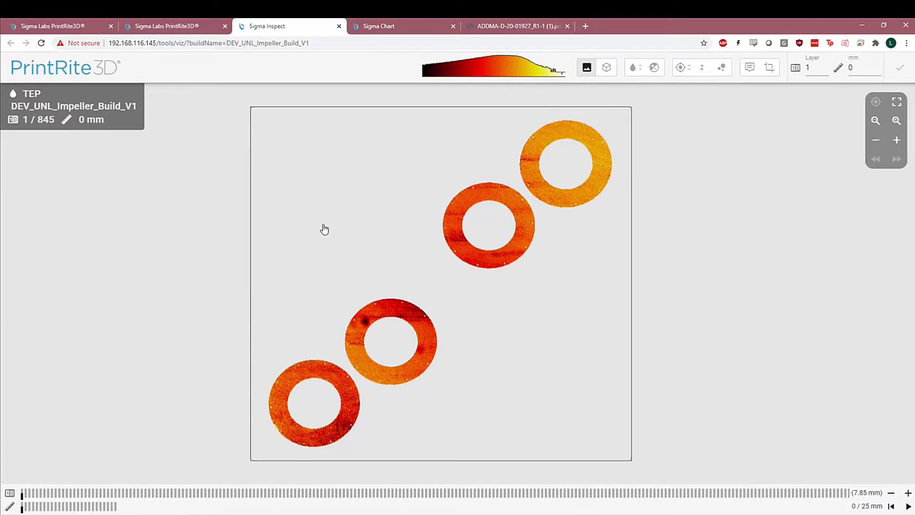
left_click_drag(322, 228, 376, 135)
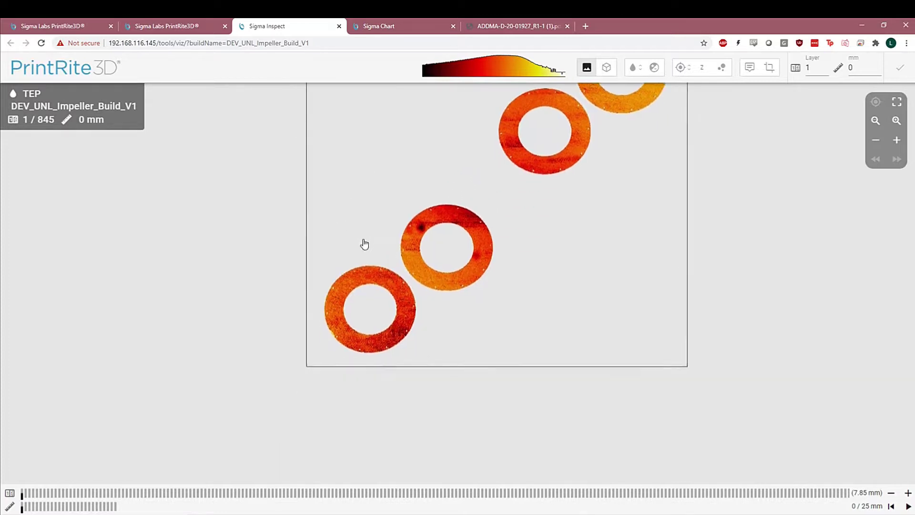
scroll(363, 248, "up", 5)
scroll(347, 247, "up", 2)
left_click_drag(348, 247, 439, 218)
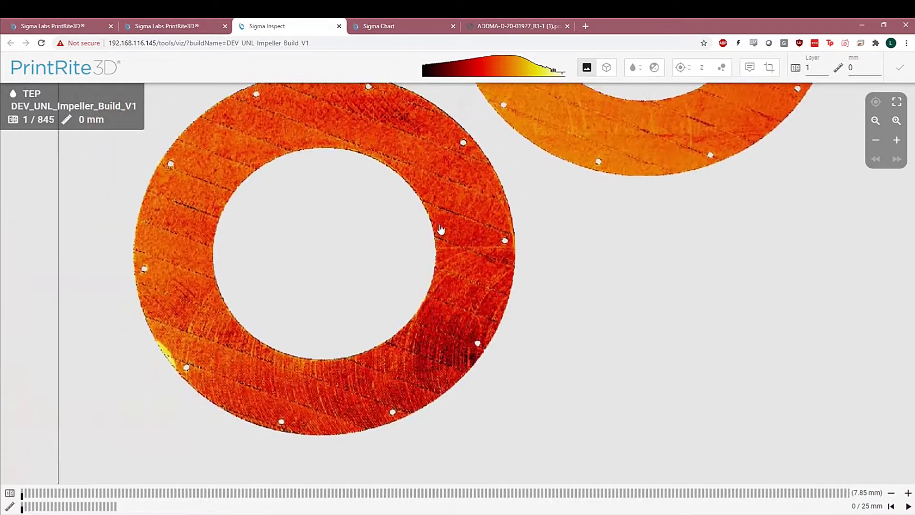
scroll(445, 250, "up", 3)
left_click_drag(479, 279, 504, 267)
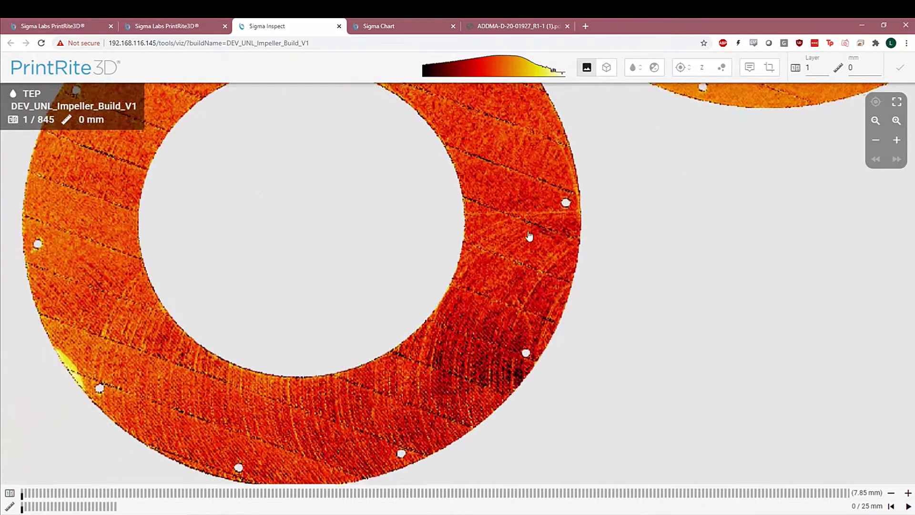
scroll(496, 296, "down", 2)
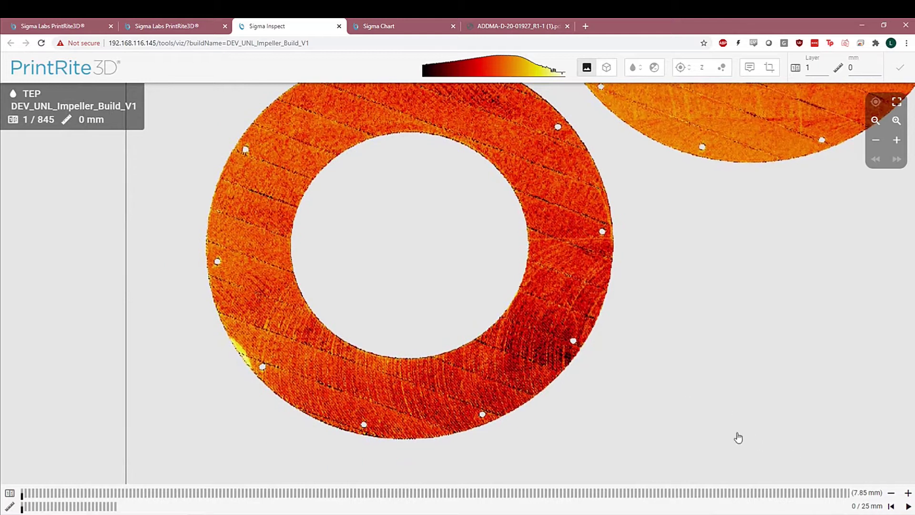
- Play through the layers, pause at layer 9, then return to layer 1
left_click(908, 506)
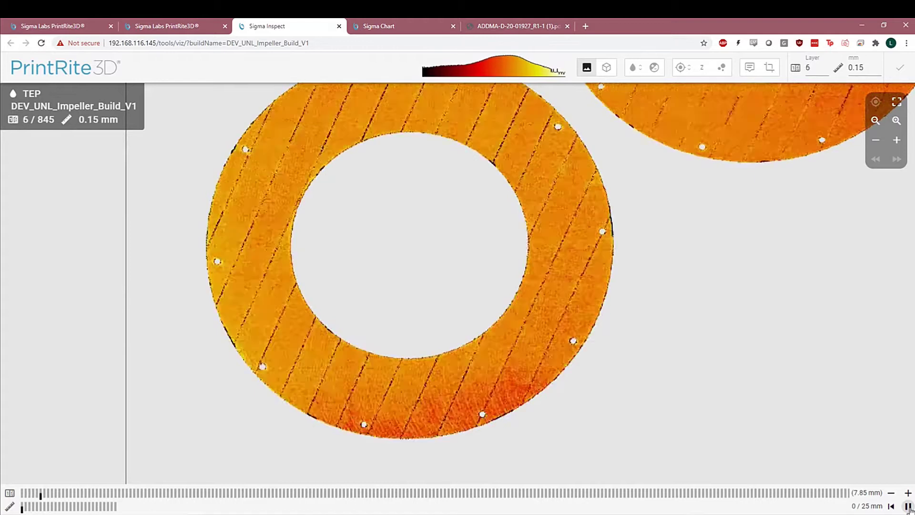
left_click(908, 506)
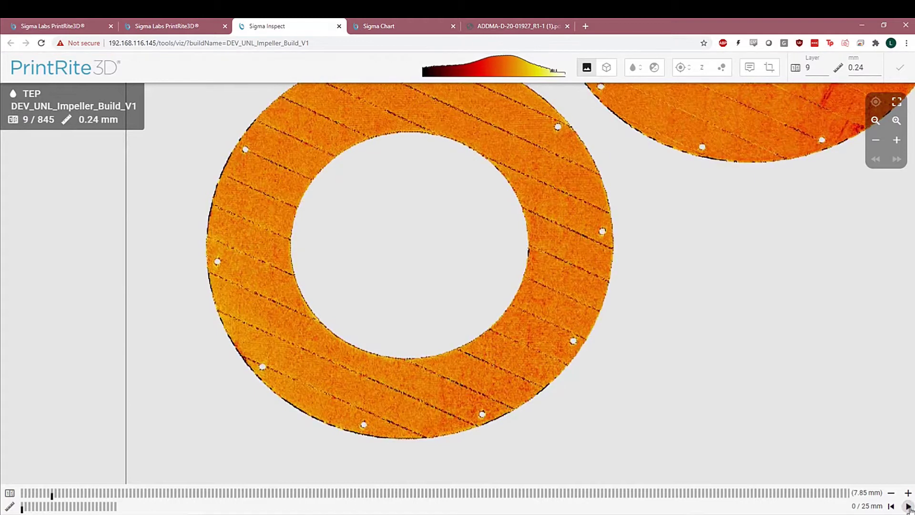
scroll(753, 357, "down", 5)
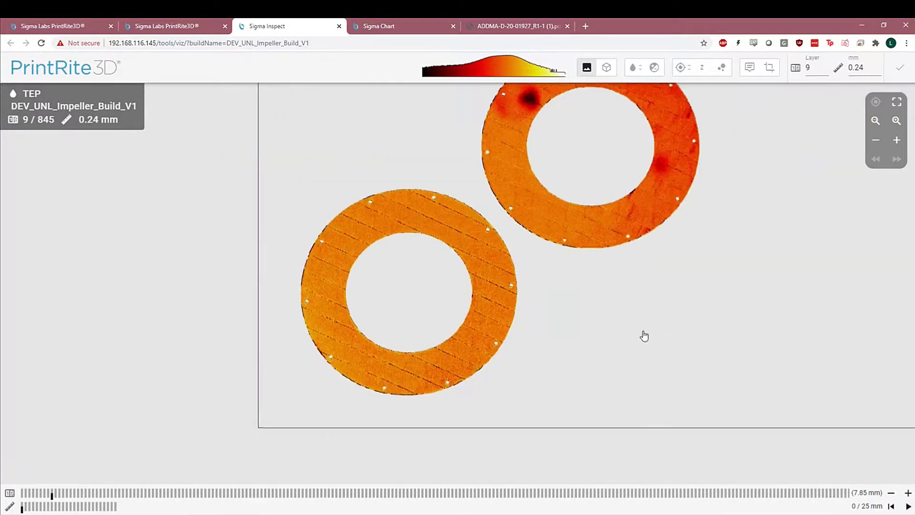
left_click(10, 496)
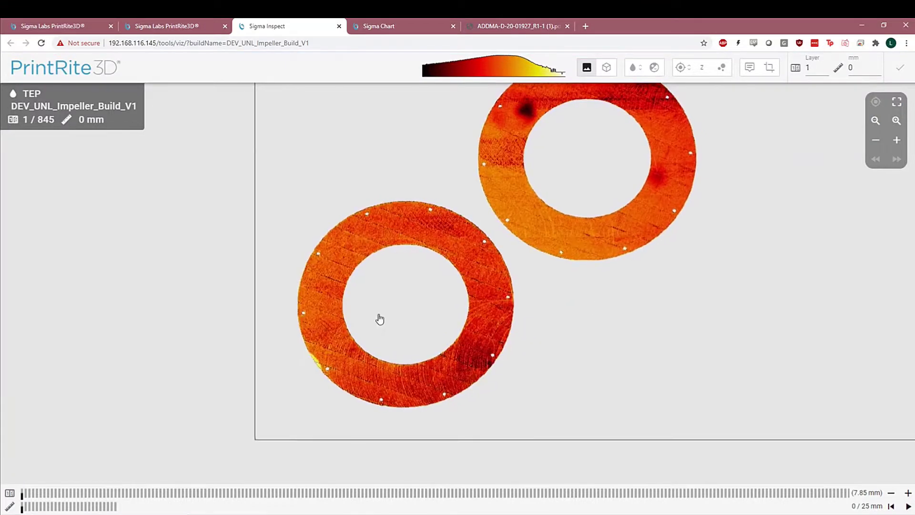
- Zoom in on the dark spot on the upper ring's TEP map, then zoom back out
left_click_drag(396, 296, 352, 356)
scroll(375, 339, "up", 4)
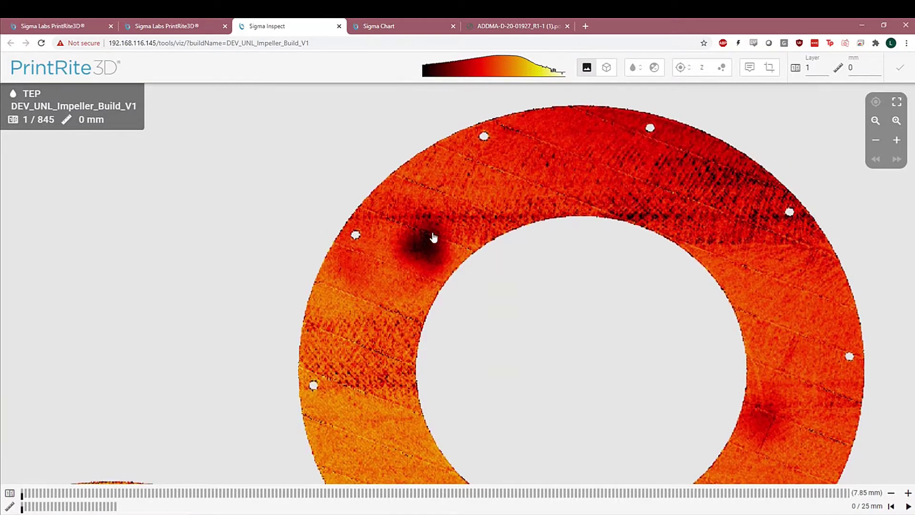
scroll(424, 255, "up", 2)
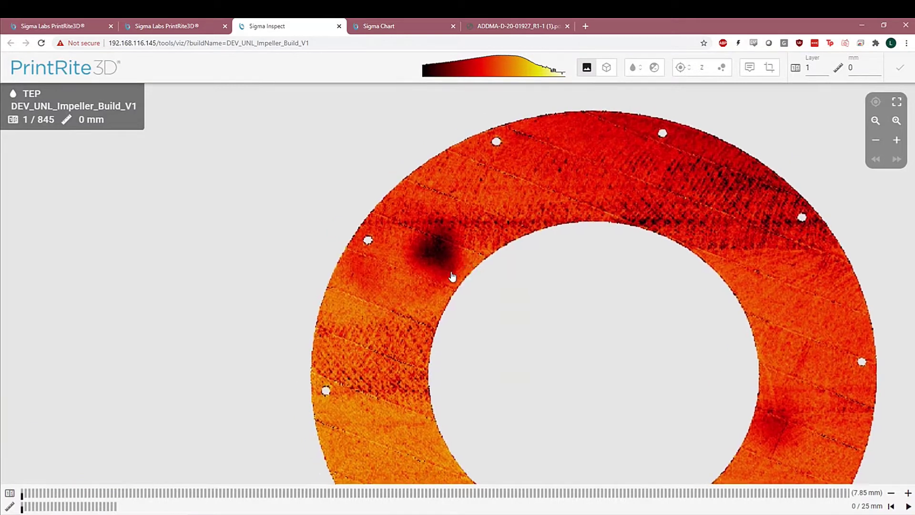
scroll(446, 263, "up", 2)
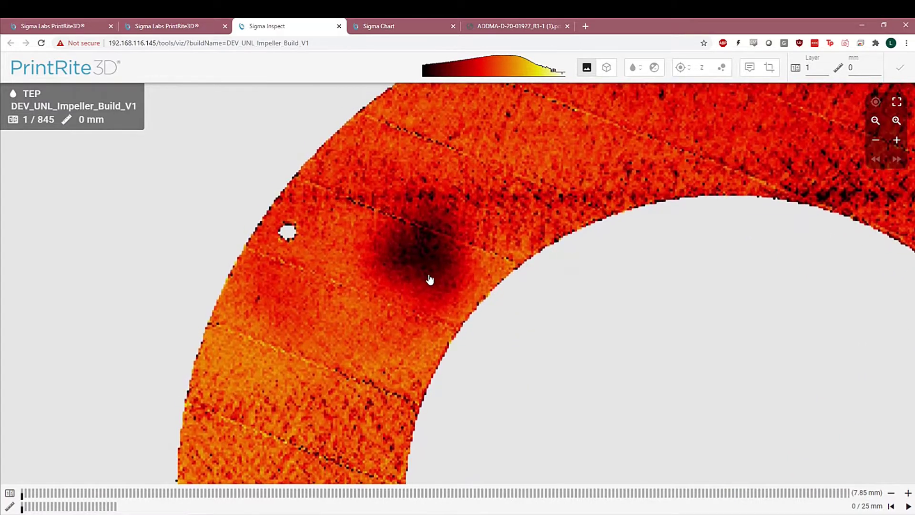
scroll(429, 279, "down", 5)
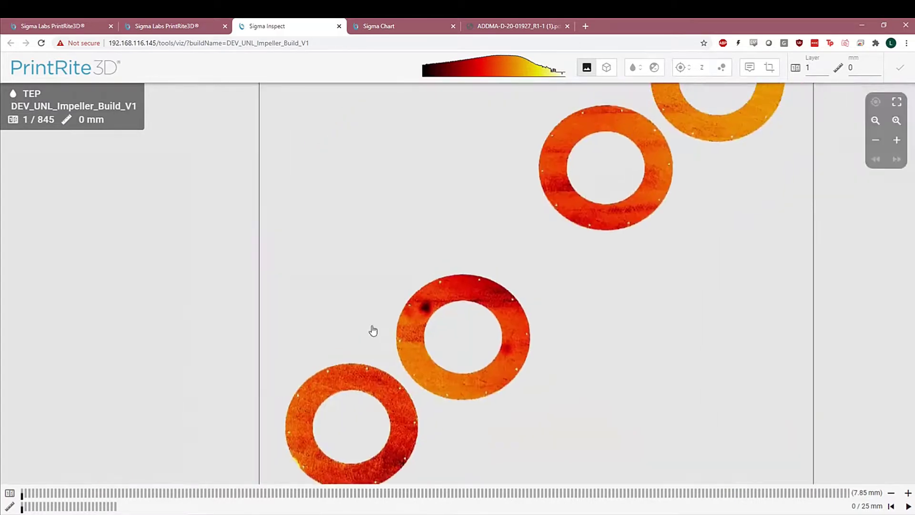
scroll(422, 284, "up", 5)
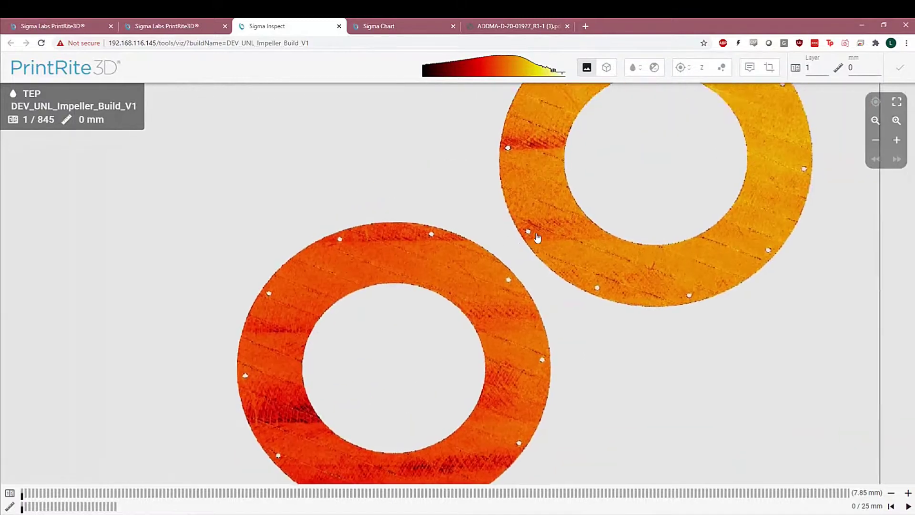
scroll(524, 268, "down", 2)
scroll(495, 267, "down", 2)
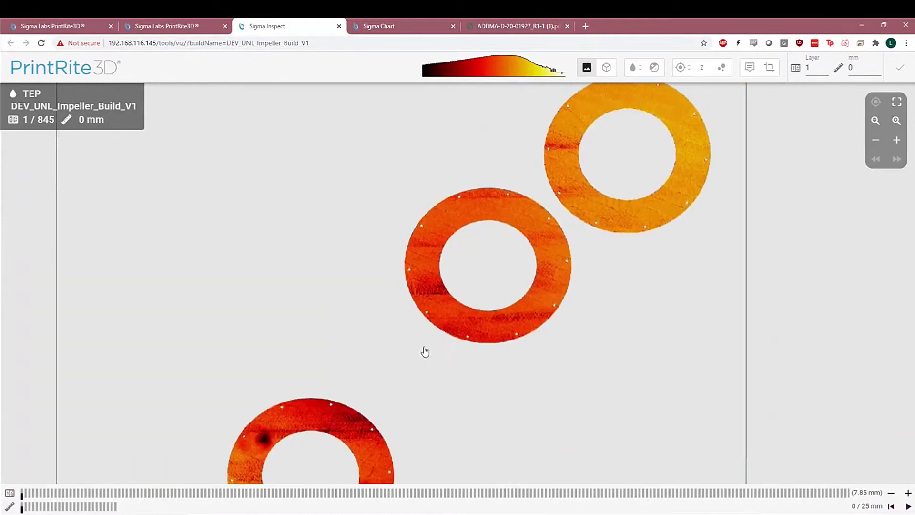
scroll(426, 347, "up", 2)
scroll(428, 343, "up", 3)
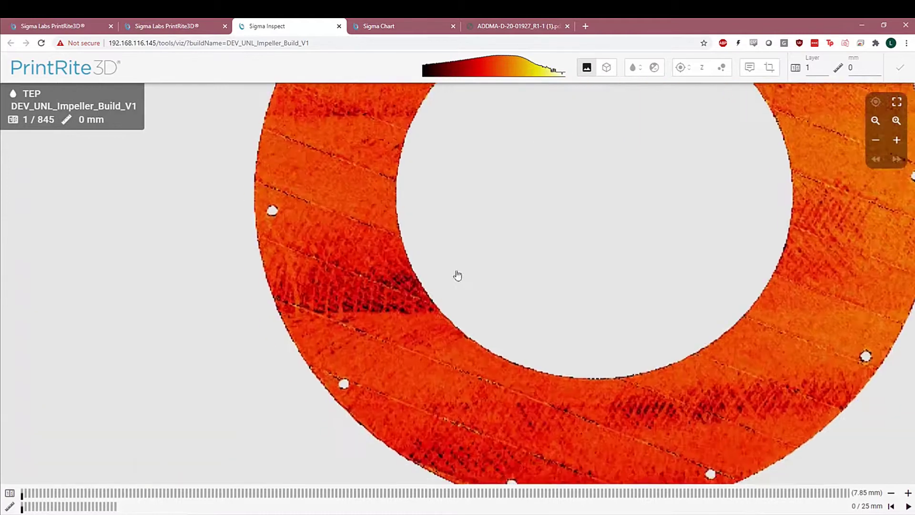
scroll(451, 290, "down", 3)
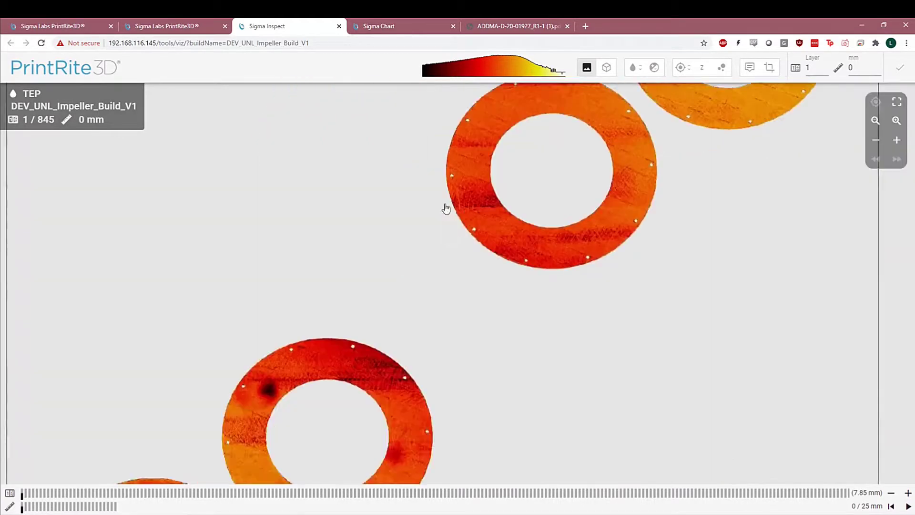
scroll(443, 261, "down", 1)
- Switch the layer 1 map from TEP to TED and pan around the plate
left_click(634, 67)
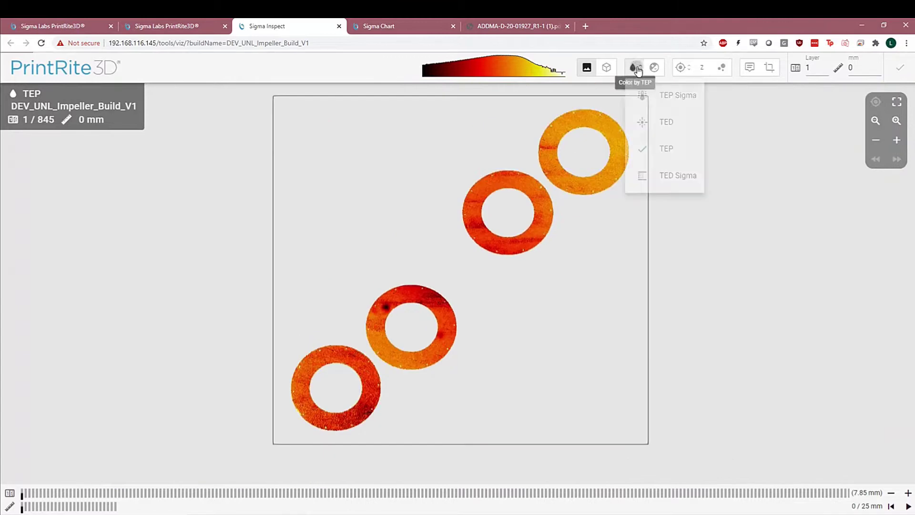
left_click(654, 122)
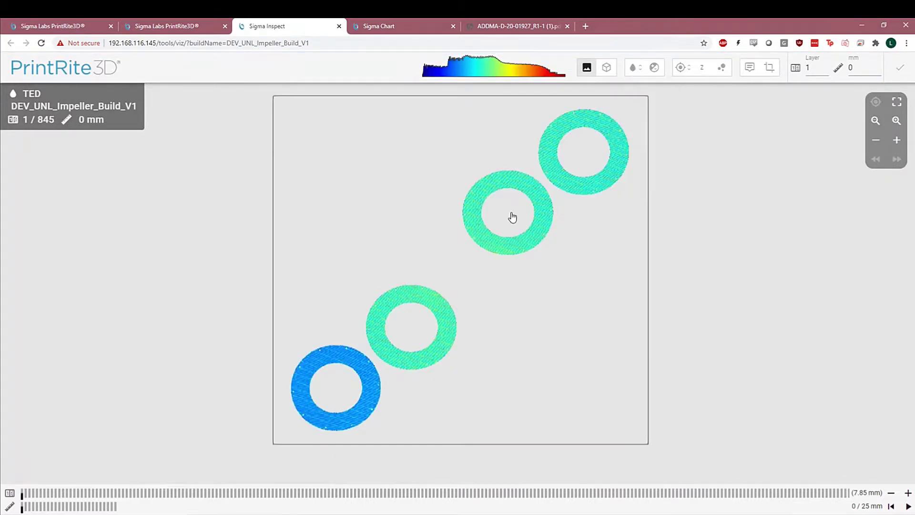
left_click_drag(486, 224, 384, 300)
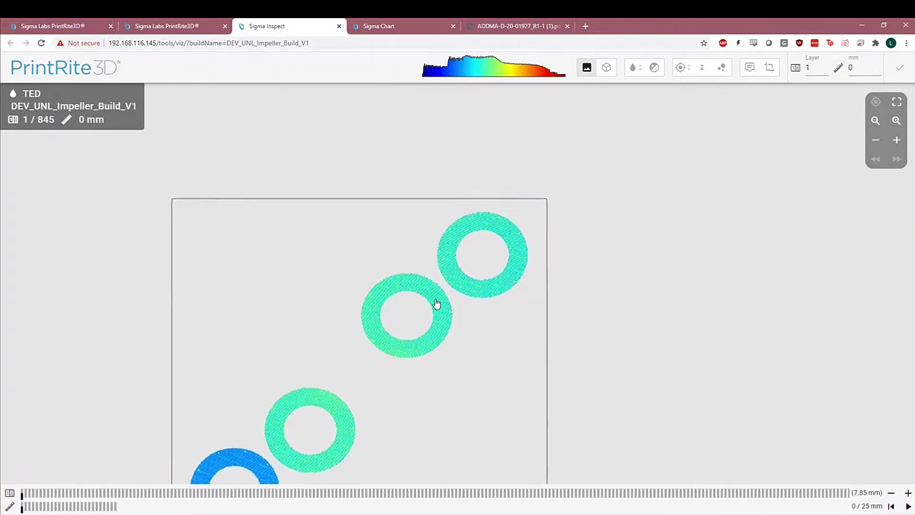
scroll(435, 305, "up", 3)
left_click_drag(334, 339, 429, 271)
scroll(434, 327, "down", 1)
- Frame the whole build plate with all four rings on the TED map
left_click_drag(388, 321, 488, 236)
left_click_drag(451, 296, 478, 264)
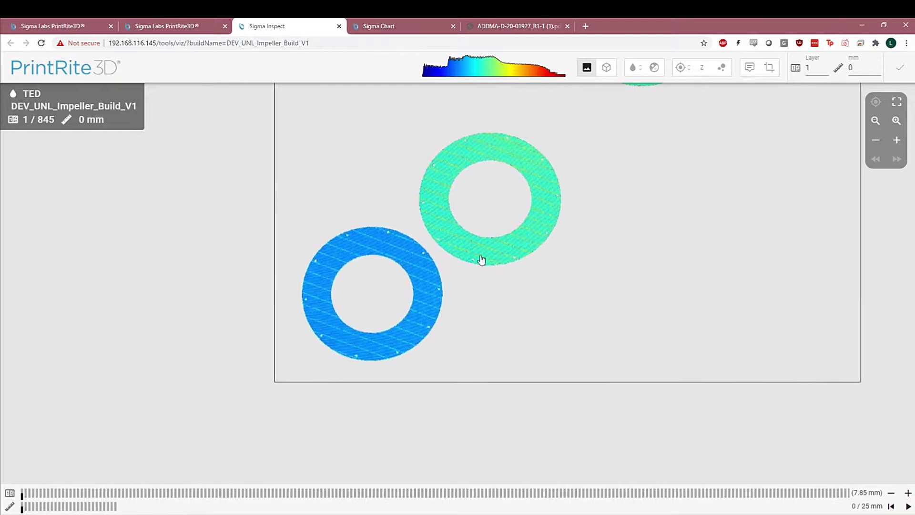
scroll(463, 293, "up", 1)
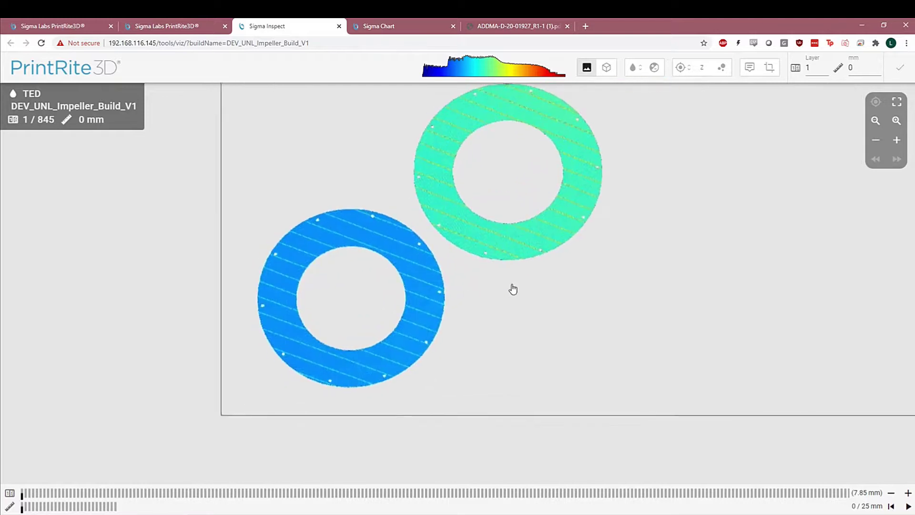
left_click_drag(462, 296, 513, 288)
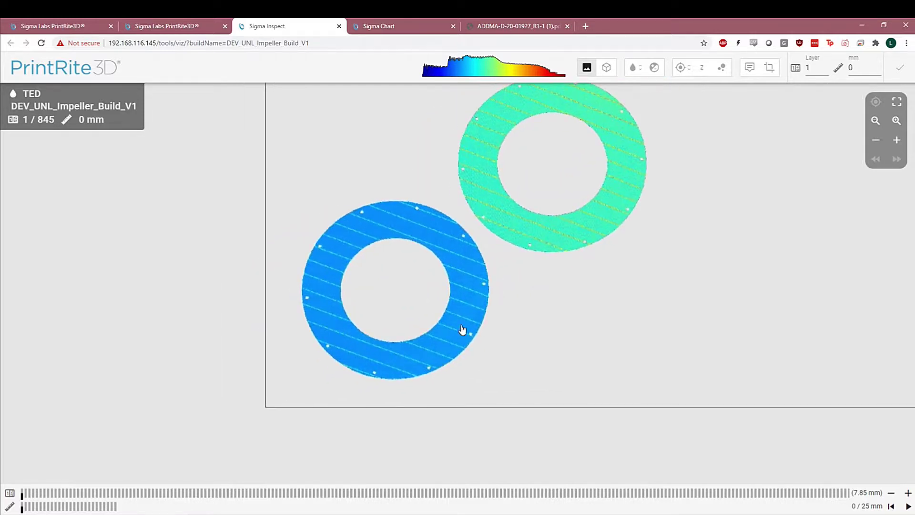
scroll(464, 328, "down", 3)
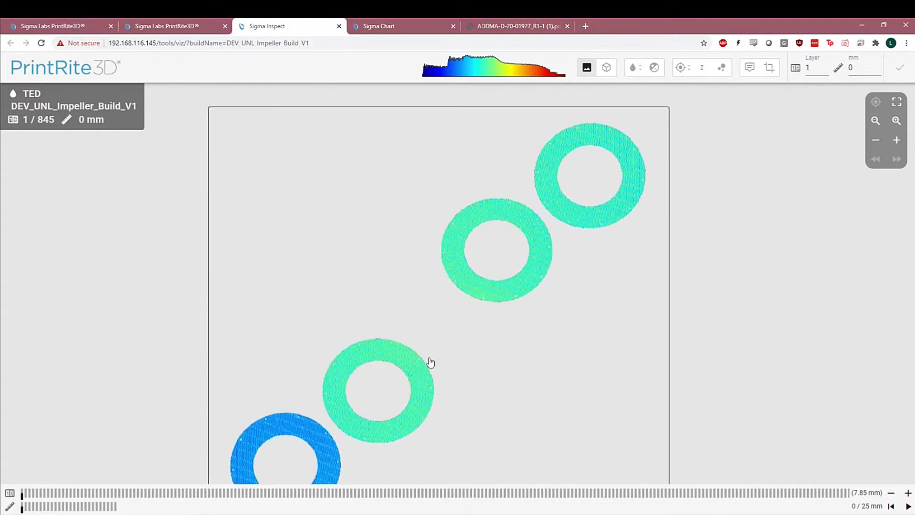
left_click_drag(451, 314, 488, 239)
scroll(346, 337, "down", 2)
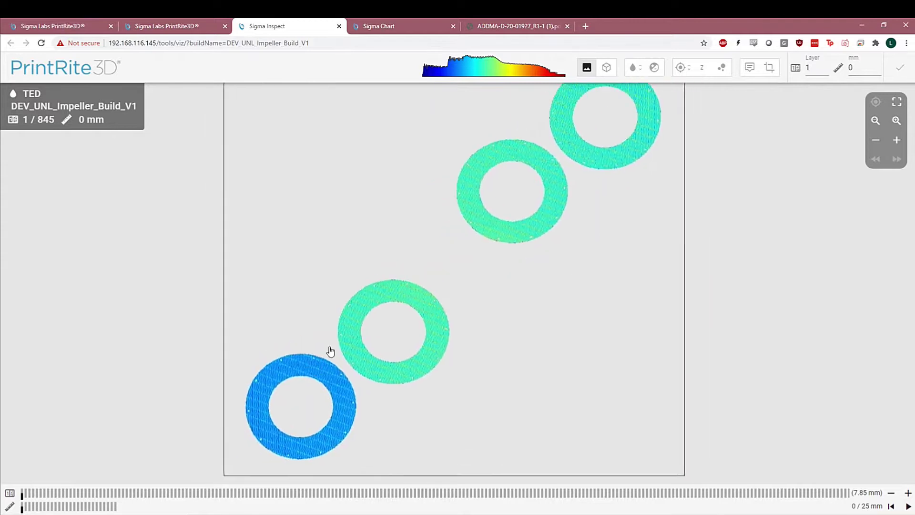
left_click_drag(431, 334, 521, 182)
- Show the TEP metric on layer 1 and look over the enlarged rings
left_click(633, 67)
left_click(658, 147)
scroll(469, 258, "up", 1)
scroll(469, 258, "up", 3)
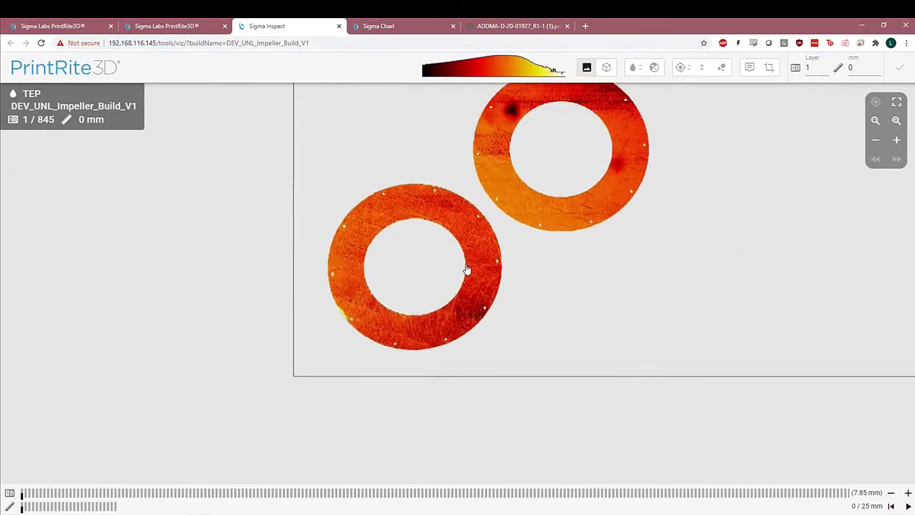
left_click_drag(491, 233, 427, 289)
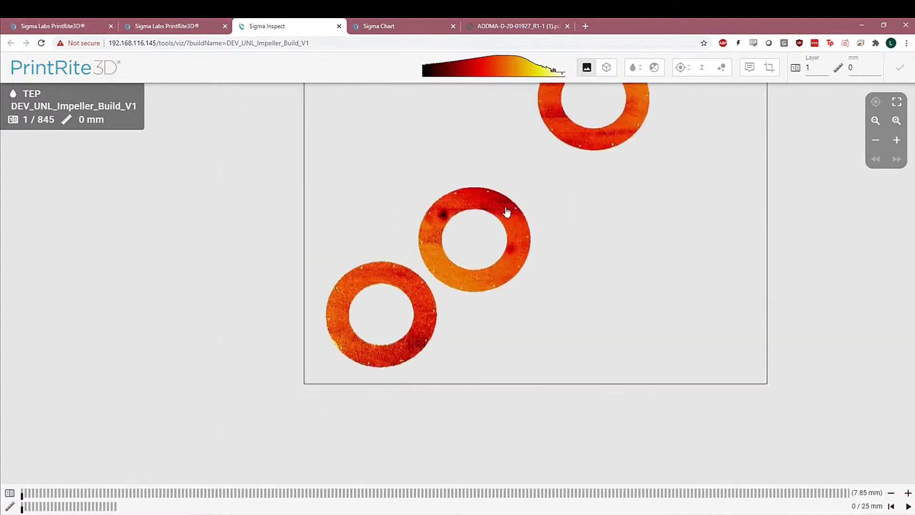
left_click_drag(492, 224, 427, 312)
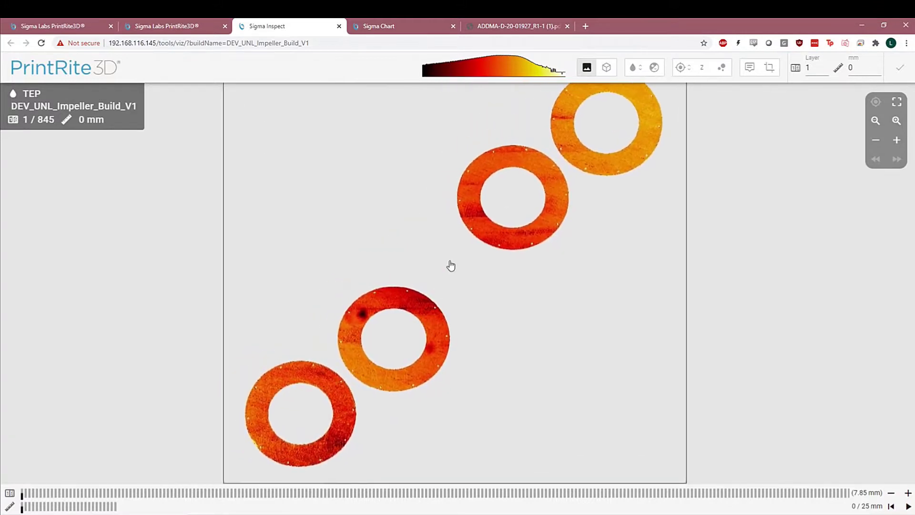
scroll(448, 270, "down", 2)
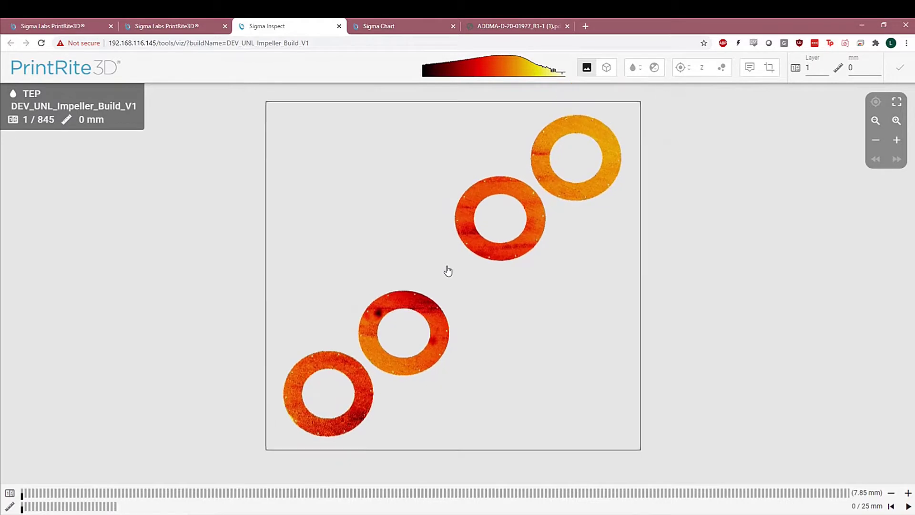
- Apply the TEP_Overheating analysis to the build
left_click(680, 67)
scroll(734, 284, "down", 3)
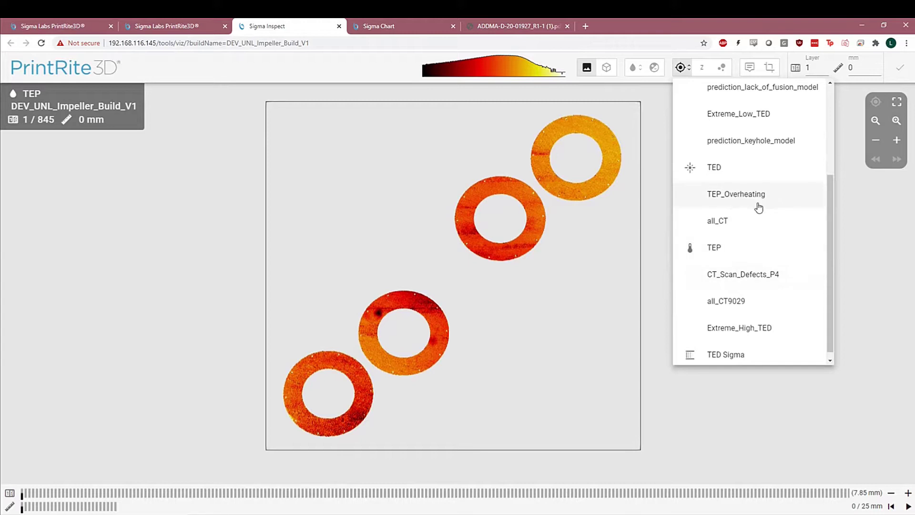
left_click(709, 199)
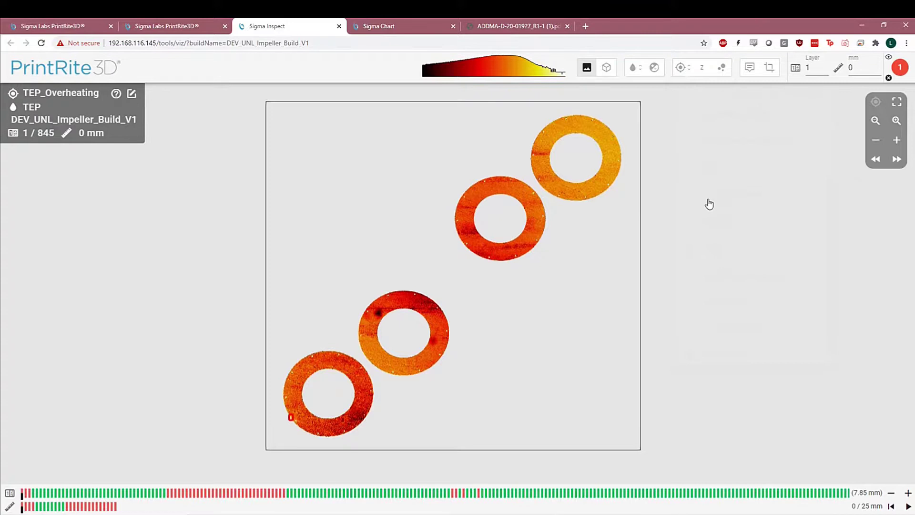
- Open the anomaly tracker listing the single 1.9 mm² overheating anomaly on layer 1
left_click(900, 69)
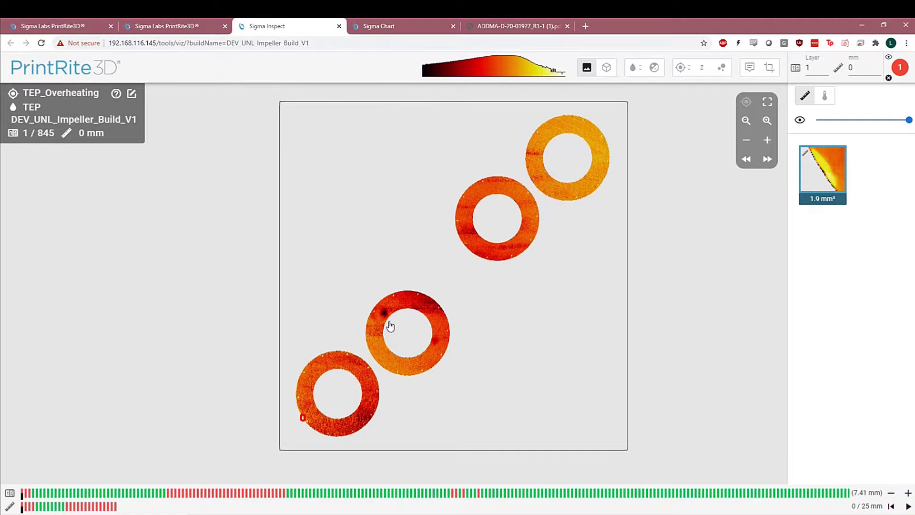
mouse_move(449, 73)
- Locate the 1.9 mm² overheating anomaly on the lower-left ring's edge and zoom in
left_click(827, 174)
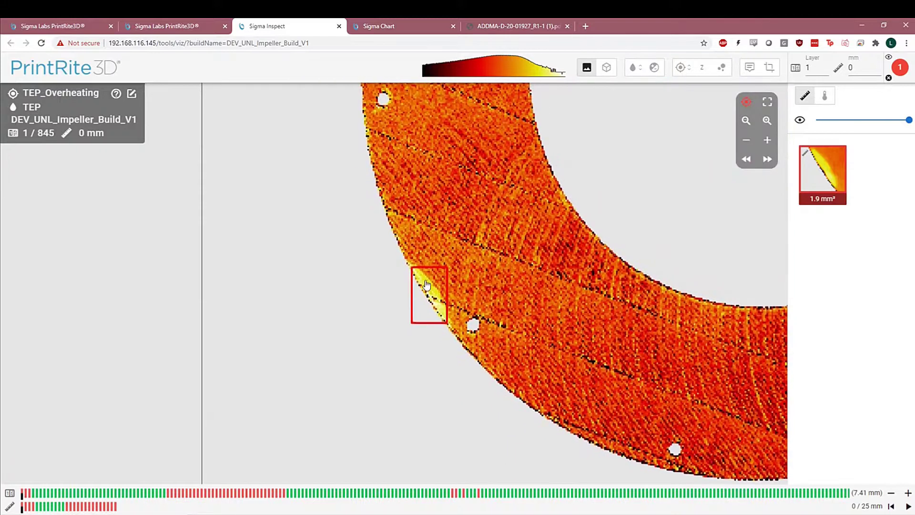
scroll(441, 317, "down", 3)
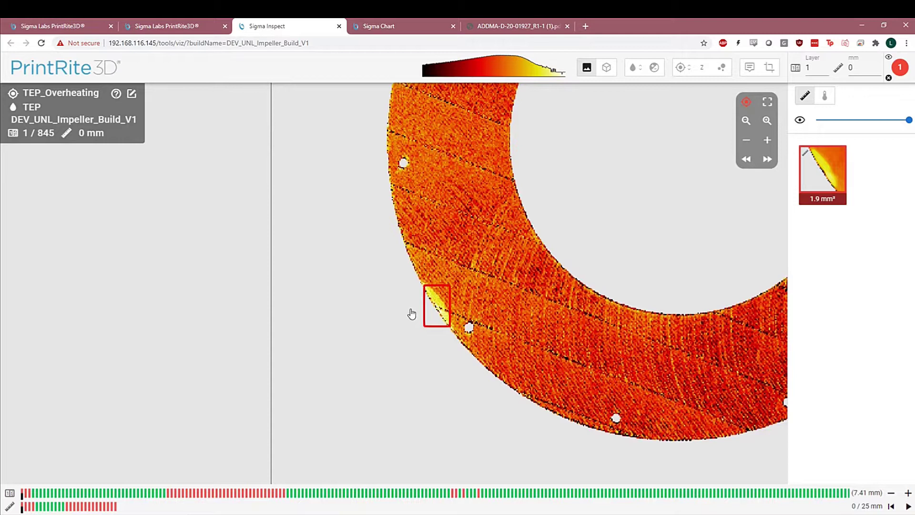
scroll(468, 310, "up", 3)
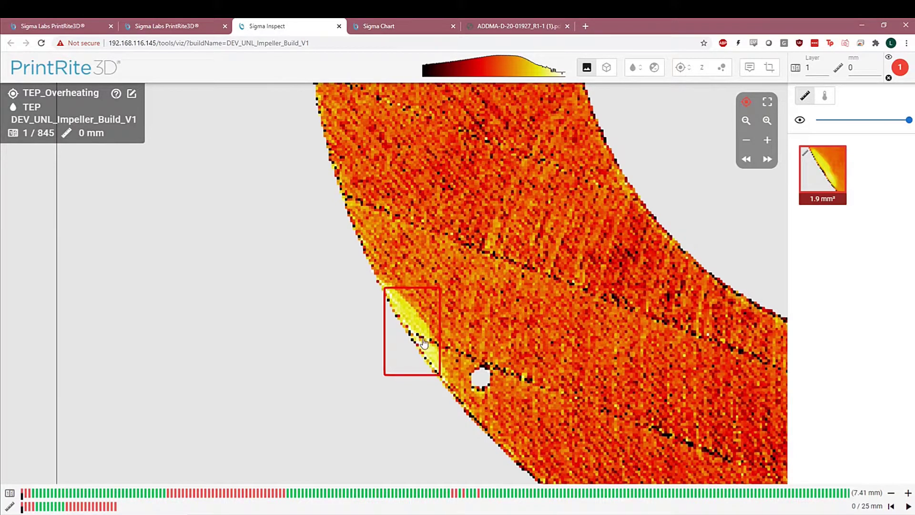
scroll(453, 353, "down", 1)
- Step up through the layers from layer 1 to layer 5
left_click(908, 493)
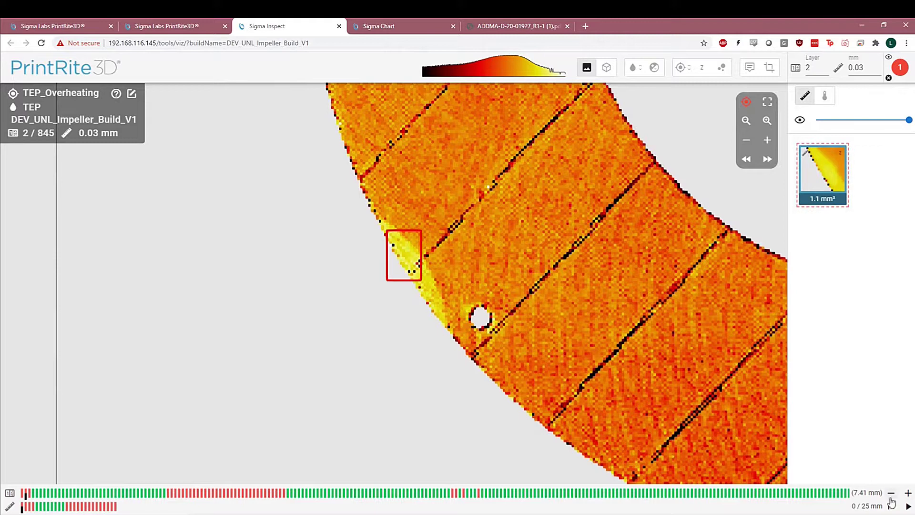
left_click(892, 506)
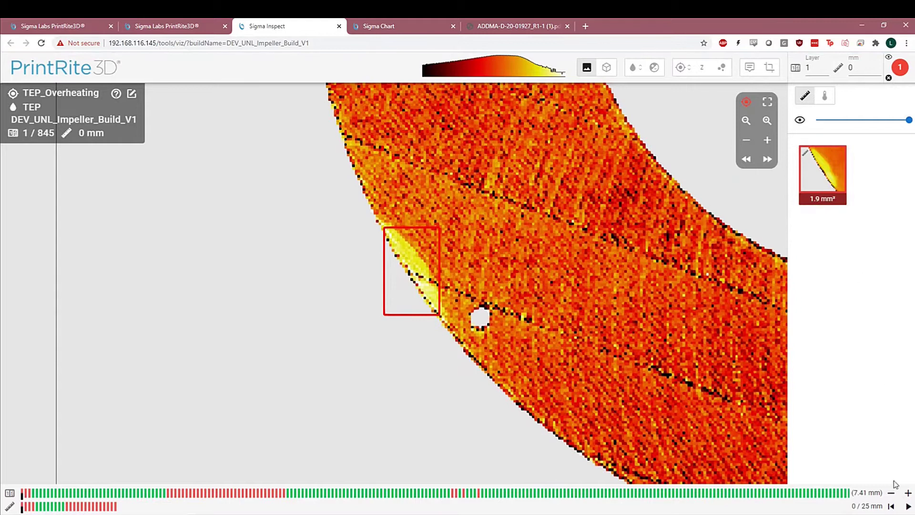
left_click(908, 493)
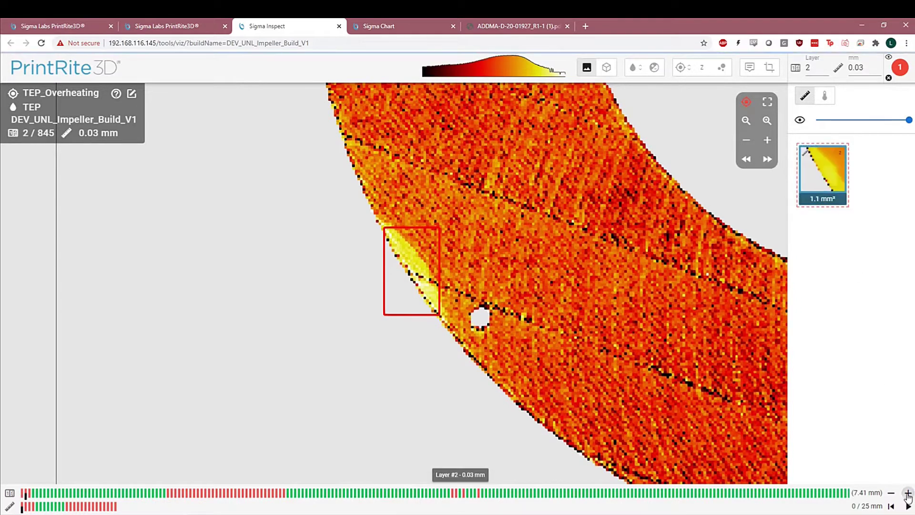
left_click(907, 494)
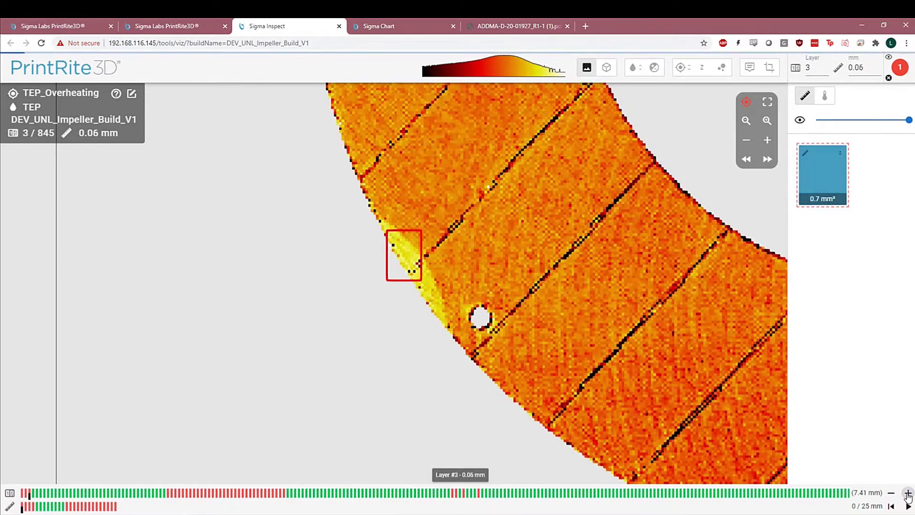
left_click(907, 494)
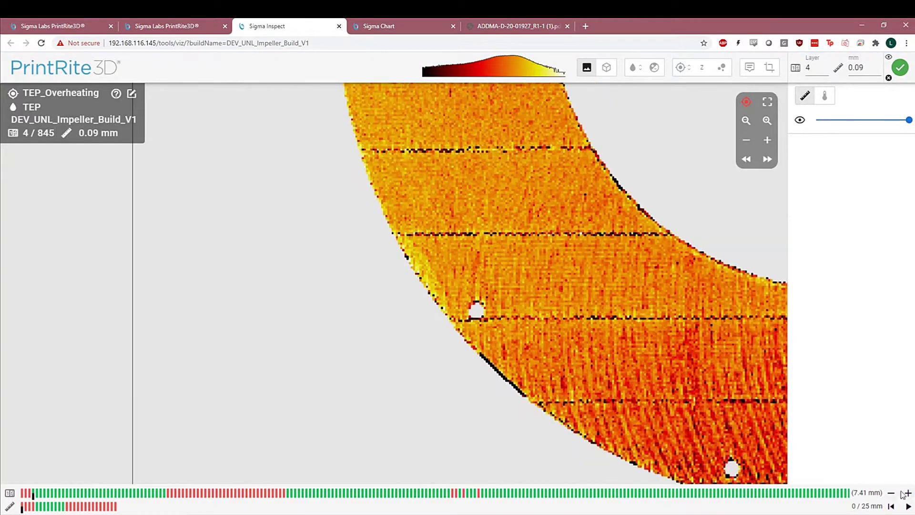
left_click(908, 494)
- Zoom around layer 5 to inspect the two dark hot spots on one ring
scroll(613, 409, "down", 5)
scroll(390, 248, "down", 3)
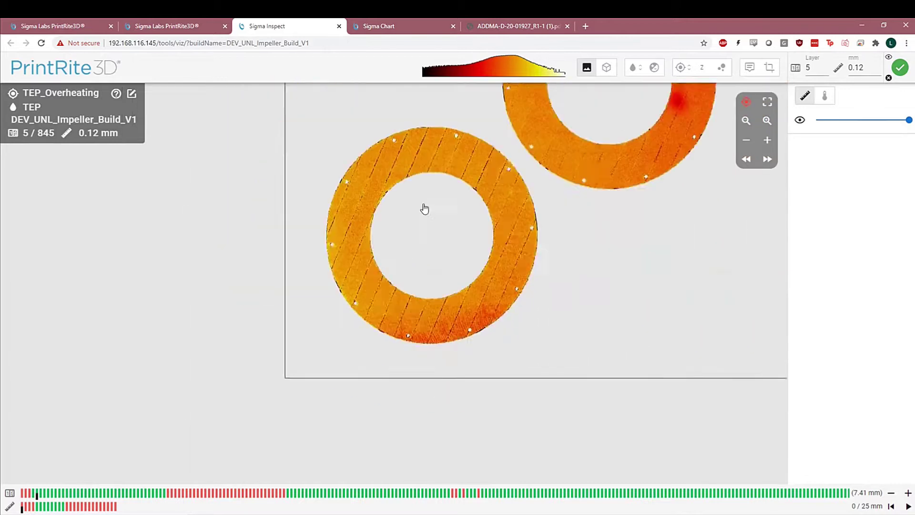
scroll(373, 315, "up", 2)
scroll(352, 314, "right", 3)
scroll(395, 263, "down", 2)
scroll(392, 294, "up", 2)
scroll(410, 276, "down", 3)
scroll(403, 296, "up", 1)
scroll(414, 276, "down", 1)
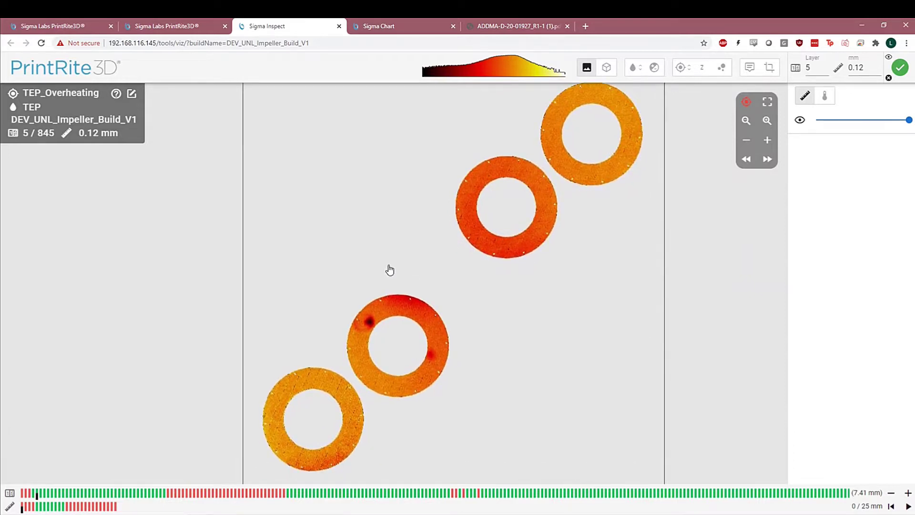
- Apply Extreme_High_TED and jump to layer 54, showing 24 anomalies of 0.3–0.4 mm²
left_click(681, 67)
scroll(753, 272, "down", 1)
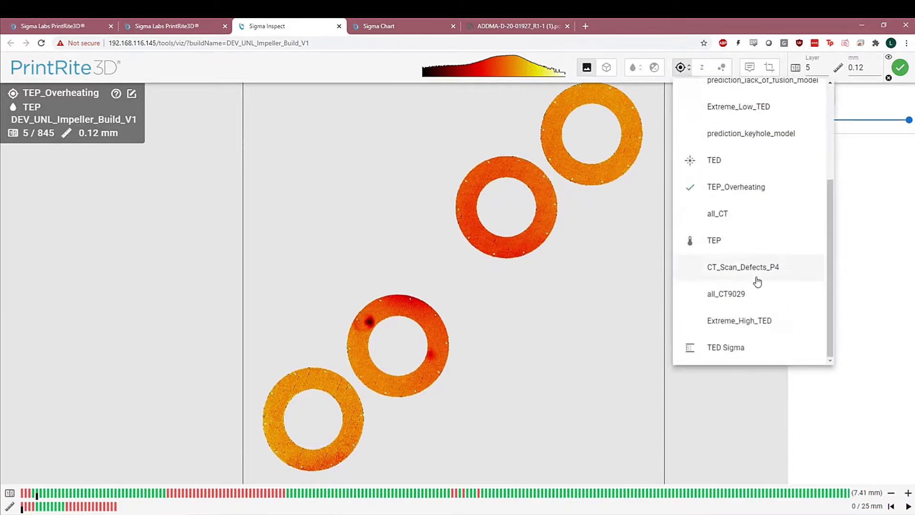
left_click(753, 326)
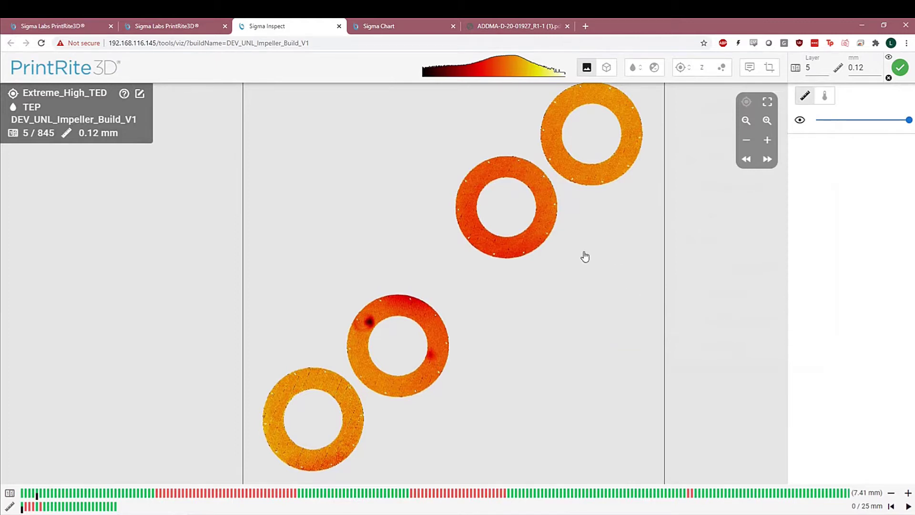
left_click_drag(583, 254, 566, 261)
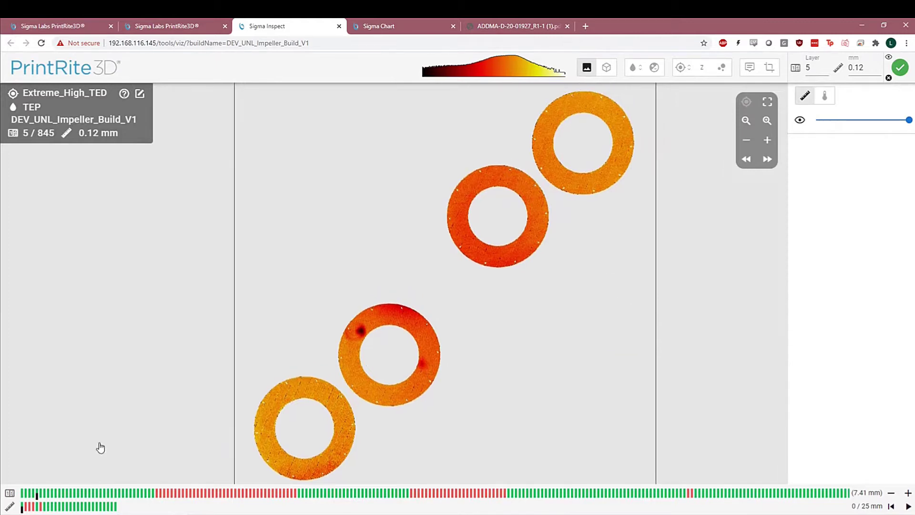
left_click(221, 494)
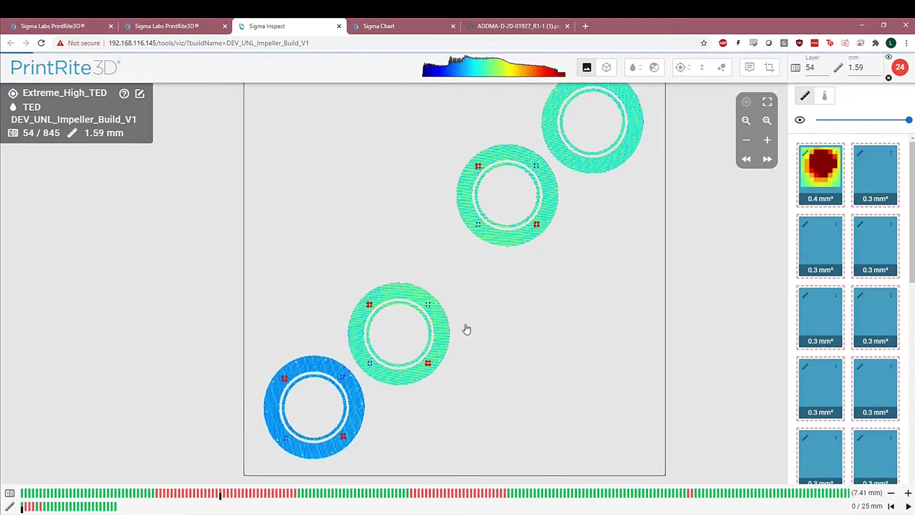
- Refresh the anomaly tracker to list layer 54's TED anomalies, one 0.4 mm² and others 0.3 mm²
left_click_drag(466, 327, 435, 352)
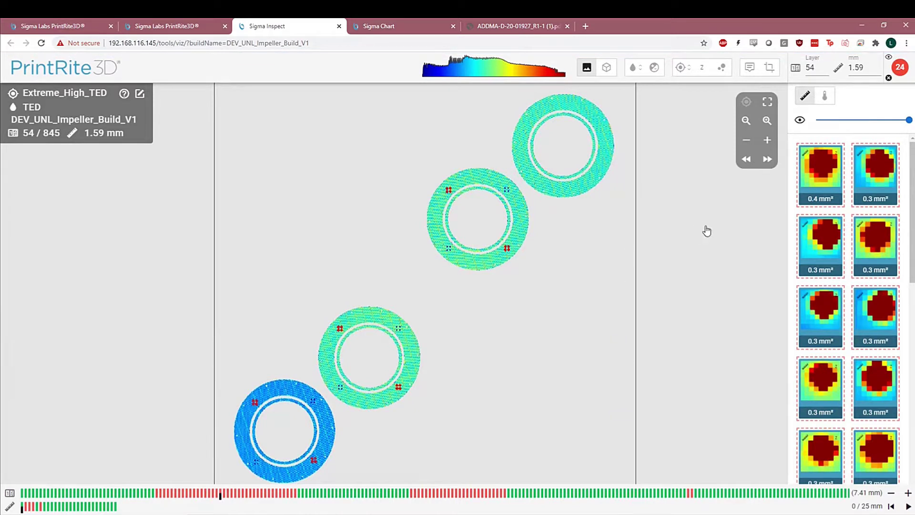
scroll(867, 363, "down", 10)
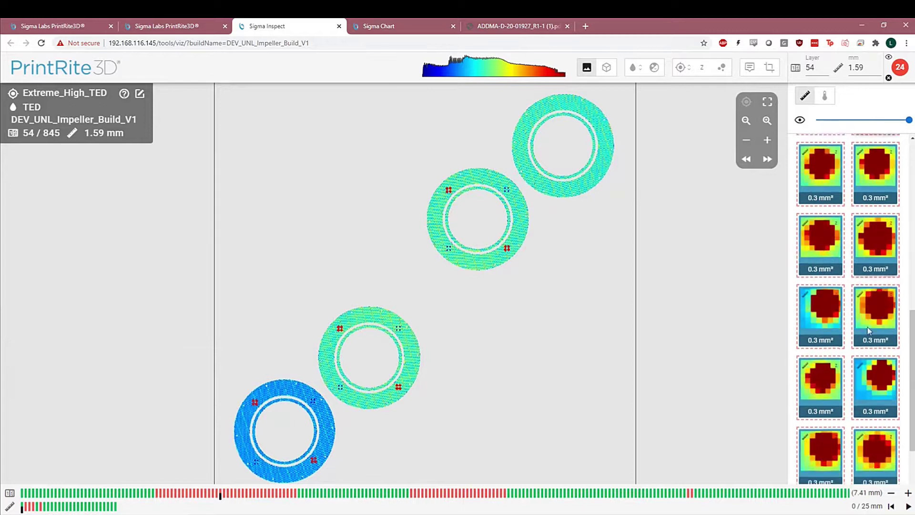
scroll(869, 358, "up", 10)
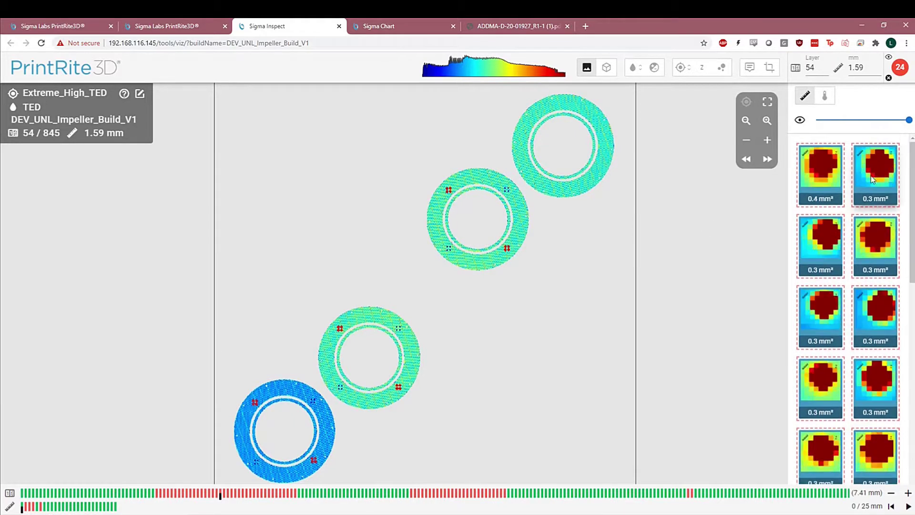
left_click(900, 67)
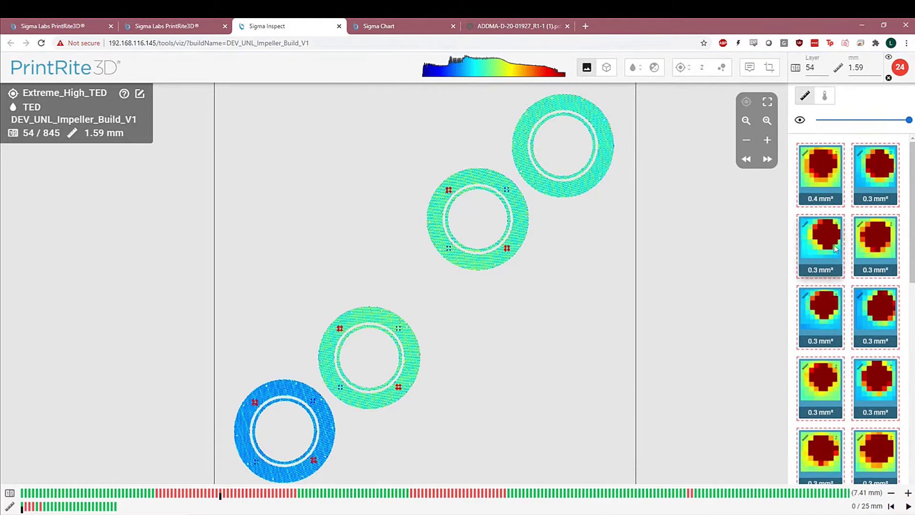
scroll(832, 230, "down", 5)
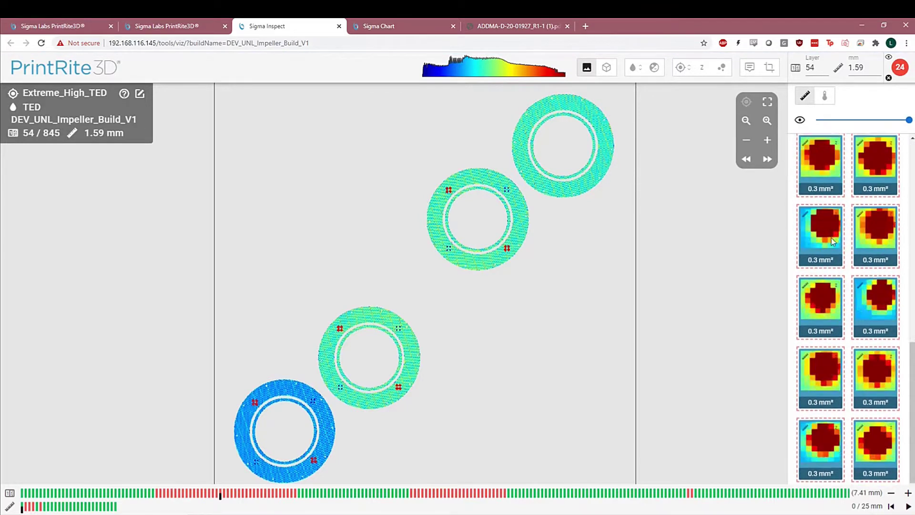
scroll(834, 240, "up", 5)
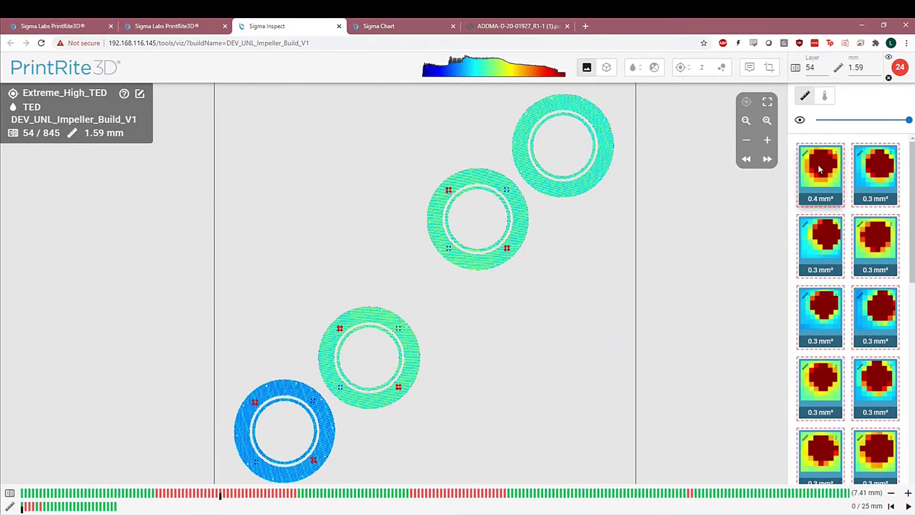
- Jump to the 0.4 mm² defect and pan across the layer-54 green ring
left_click(817, 164)
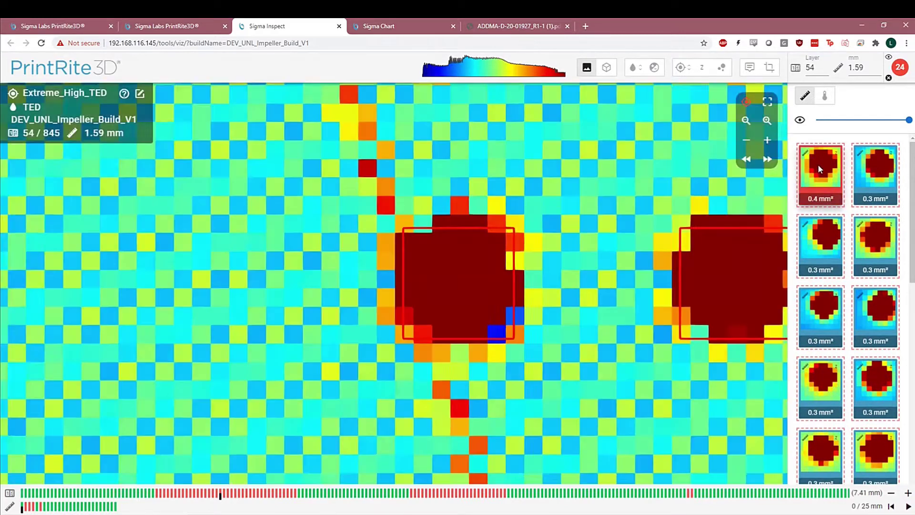
scroll(557, 209, "down", 6)
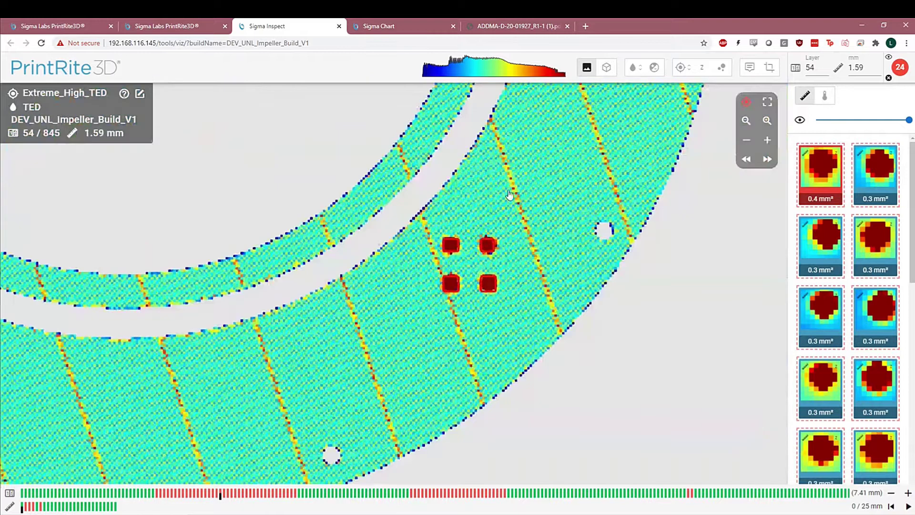
left_click_drag(507, 188, 503, 223)
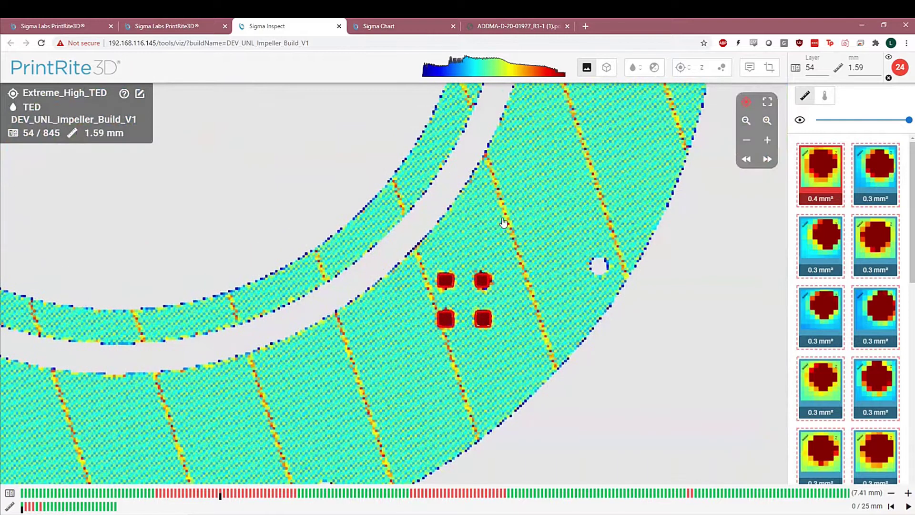
scroll(499, 227, "down", 3)
left_click_drag(449, 281, 471, 332)
left_click_drag(484, 276, 542, 350)
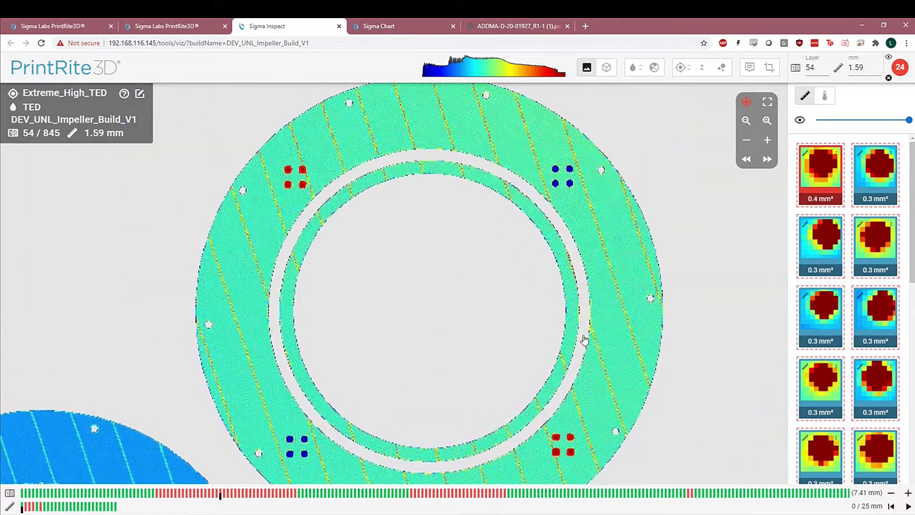
left_click_drag(461, 261, 562, 320)
left_click_drag(564, 376, 444, 281)
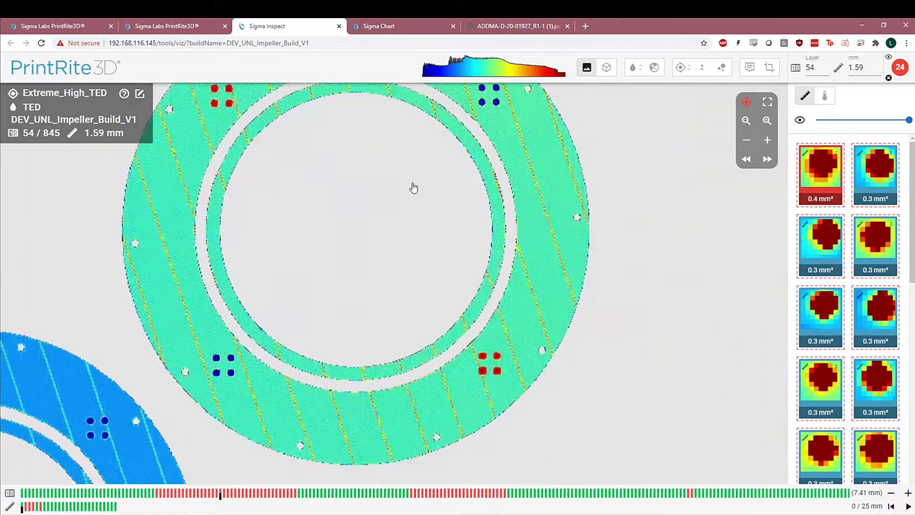
- Zoom and pan until the whole green ring with its red and blue clusters fits the view
scroll(410, 230, "up", 6)
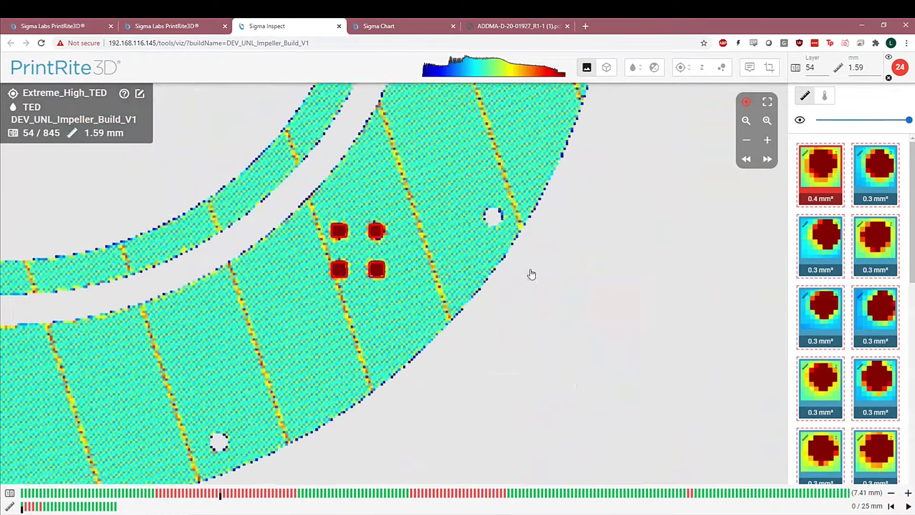
scroll(473, 278, "down", 6)
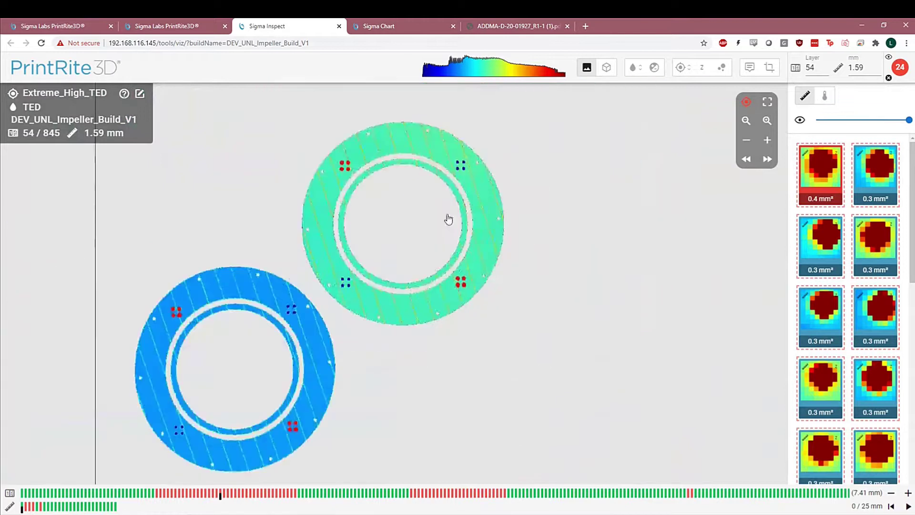
left_click_drag(447, 218, 484, 235)
scroll(483, 238, "down", 3)
scroll(488, 190, "up", 4)
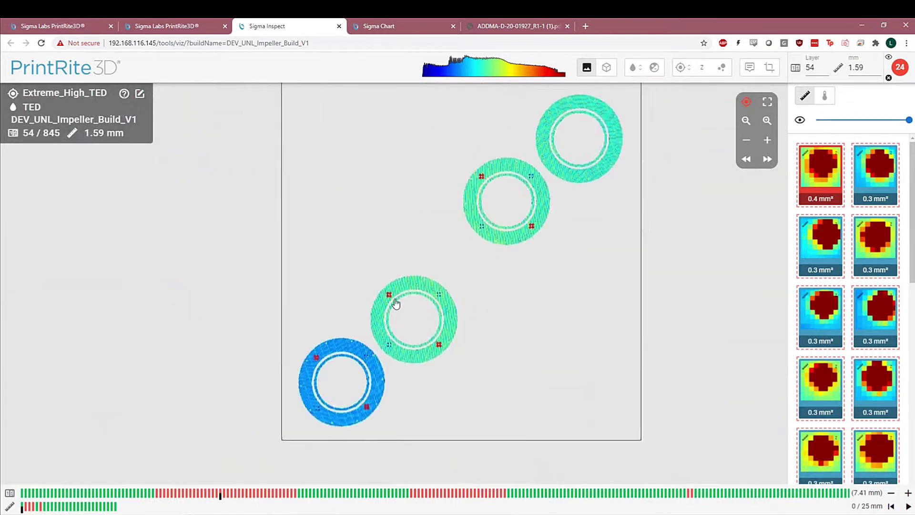
scroll(448, 253, "up", 5)
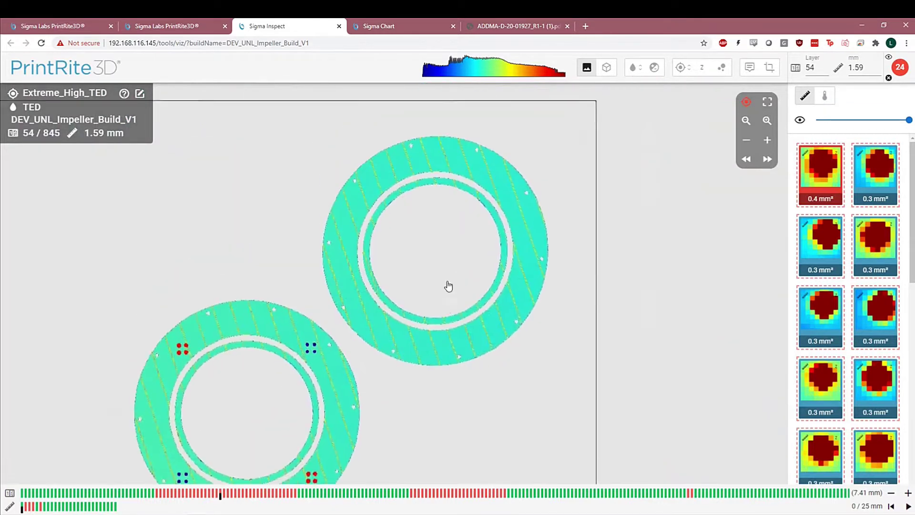
scroll(455, 266, "down", 5)
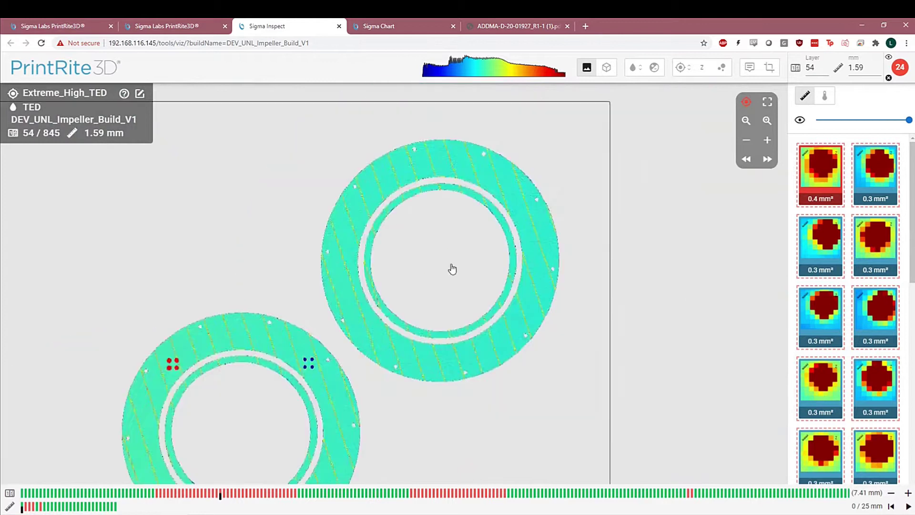
left_click_drag(377, 291, 496, 151)
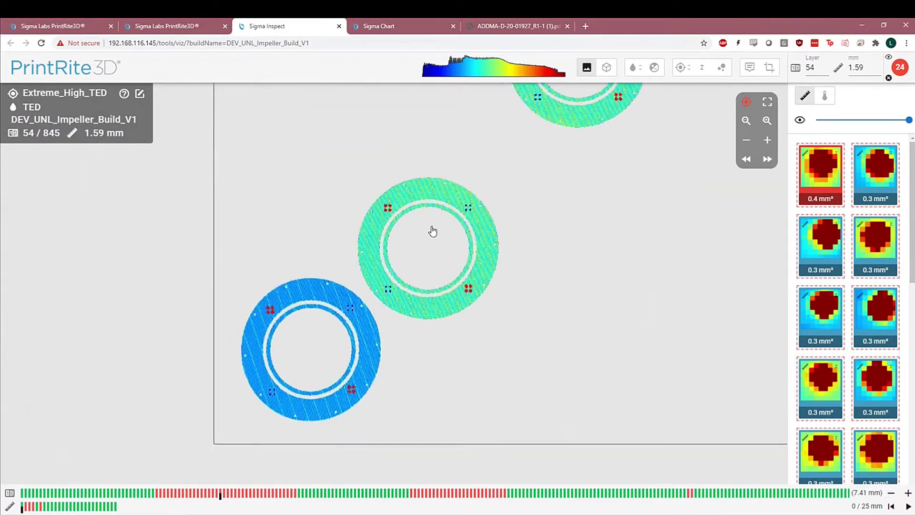
scroll(434, 231, "up", 4)
scroll(437, 226, "up", 2)
left_click_drag(438, 224, 472, 313)
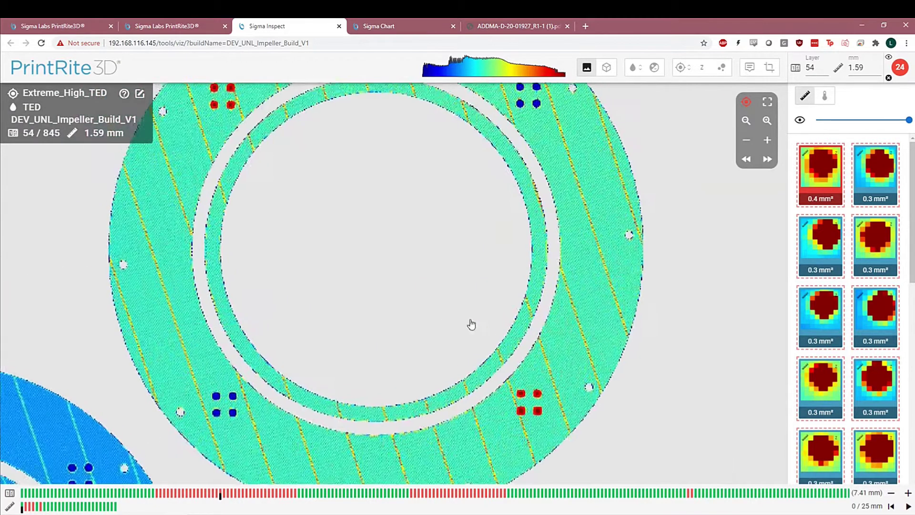
scroll(471, 313, "down", 1)
- Go back to layer 46 and play through the build, stopping at layer 58
left_click(190, 492)
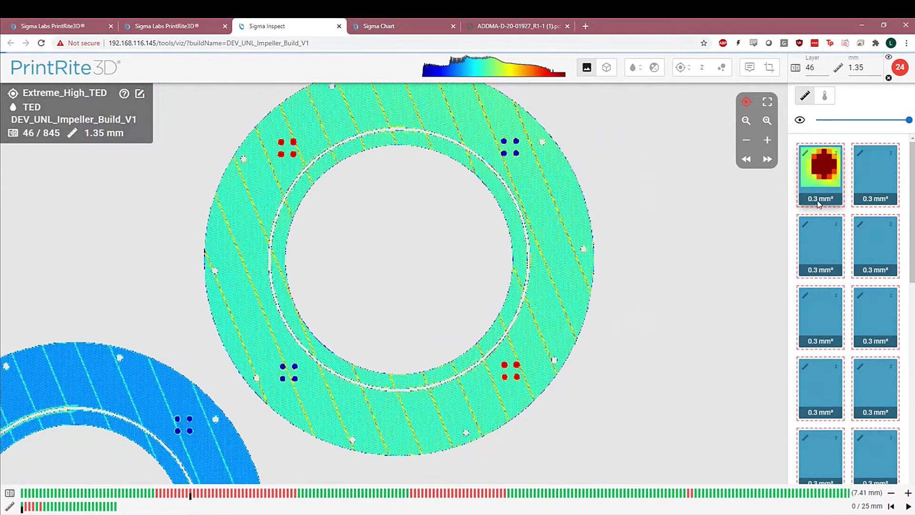
left_click(908, 506)
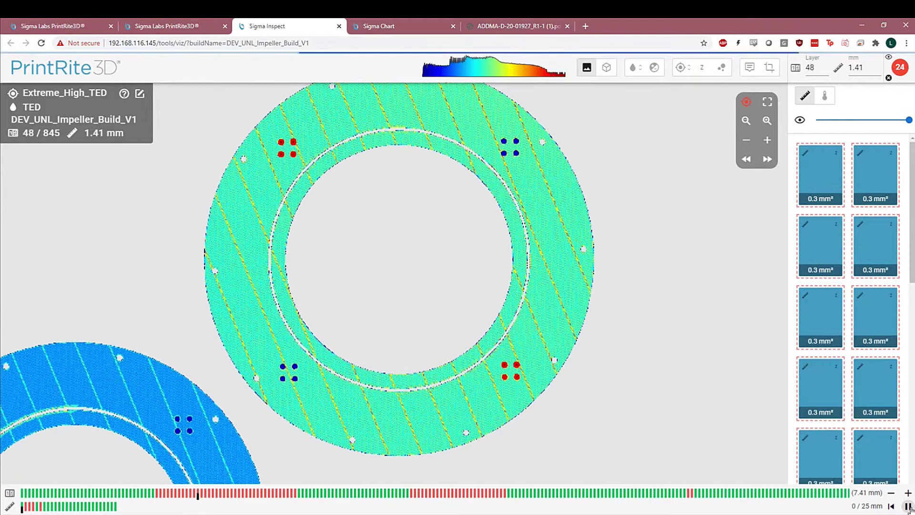
left_click(908, 506)
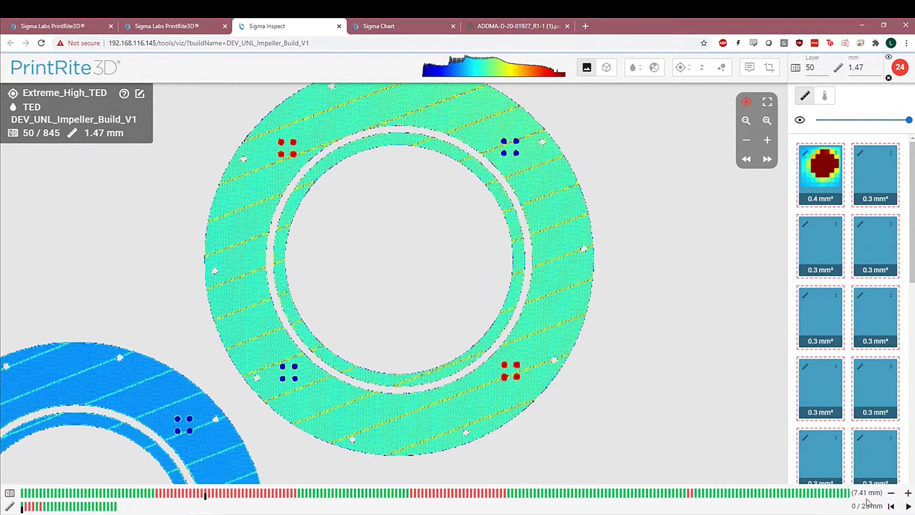
left_click(908, 506)
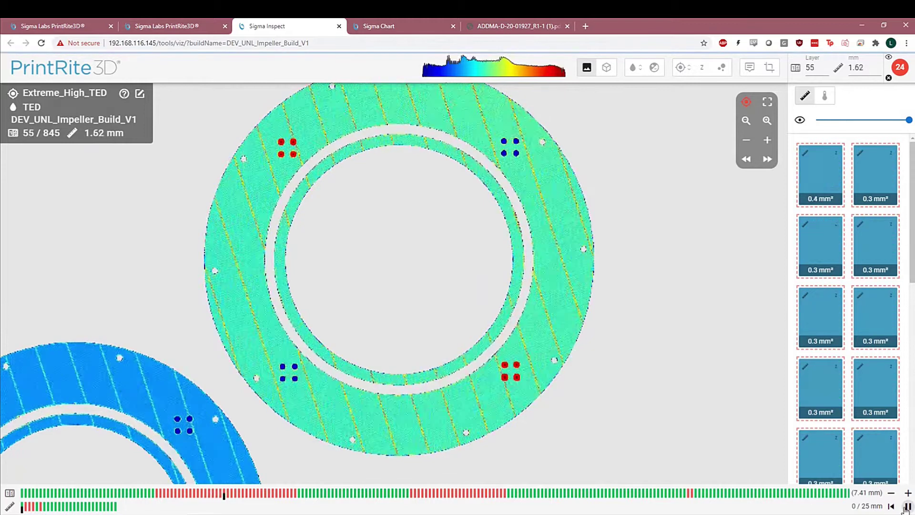
left_click(908, 506)
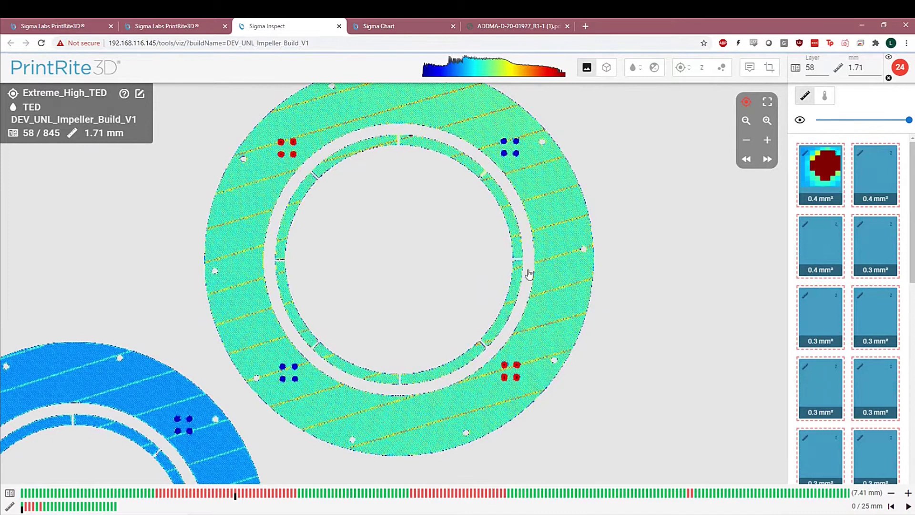
- Pan and zoom onto the ring's four blue defect spots
left_click_drag(516, 307, 491, 373)
scroll(465, 249, "up", 5)
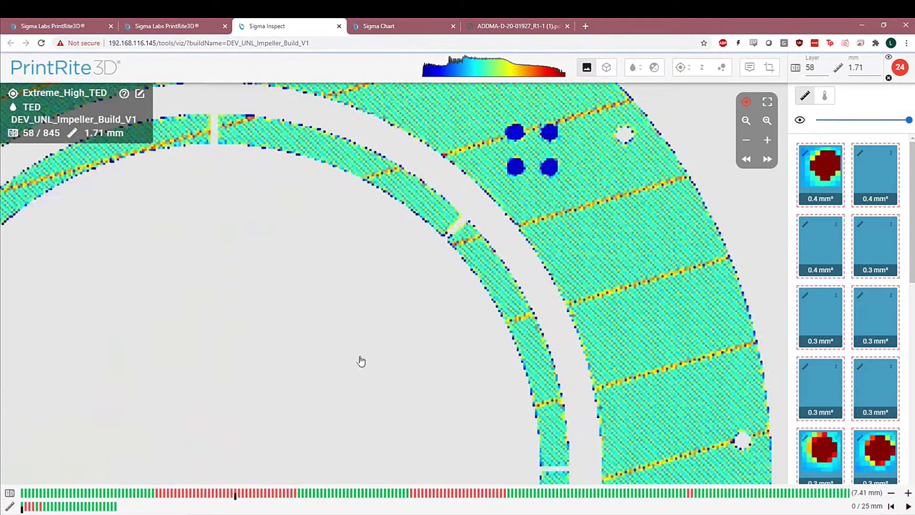
left_click_drag(360, 362, 307, 466)
scroll(415, 304, "up", 6)
scroll(416, 304, "down", 2)
- Start a Live Analysis using TED as the metric
left_click(681, 69)
scroll(746, 191, "up", 3)
scroll(776, 232, "down", 3)
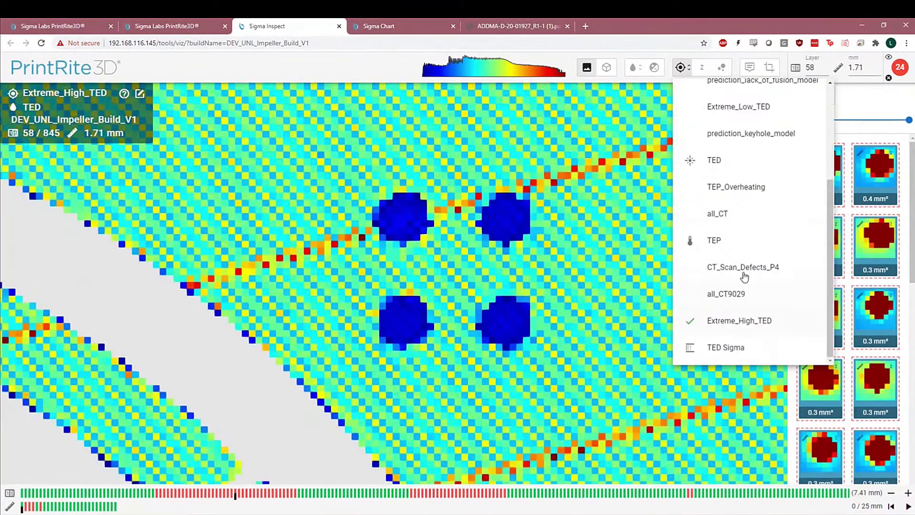
scroll(736, 296, "up", 3)
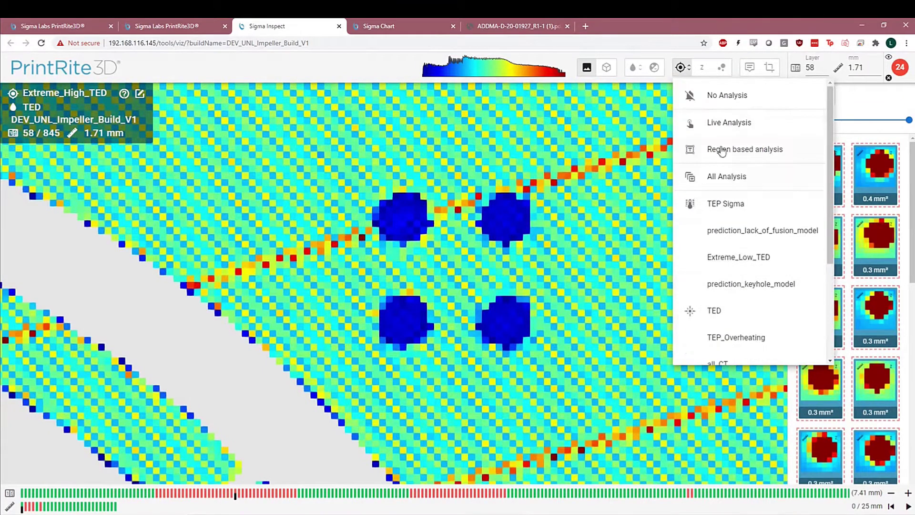
left_click(730, 125)
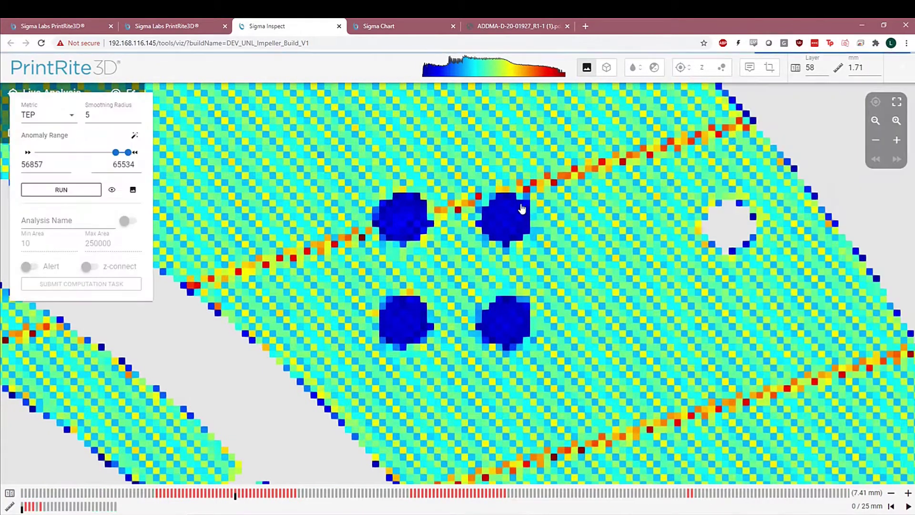
left_click(69, 125)
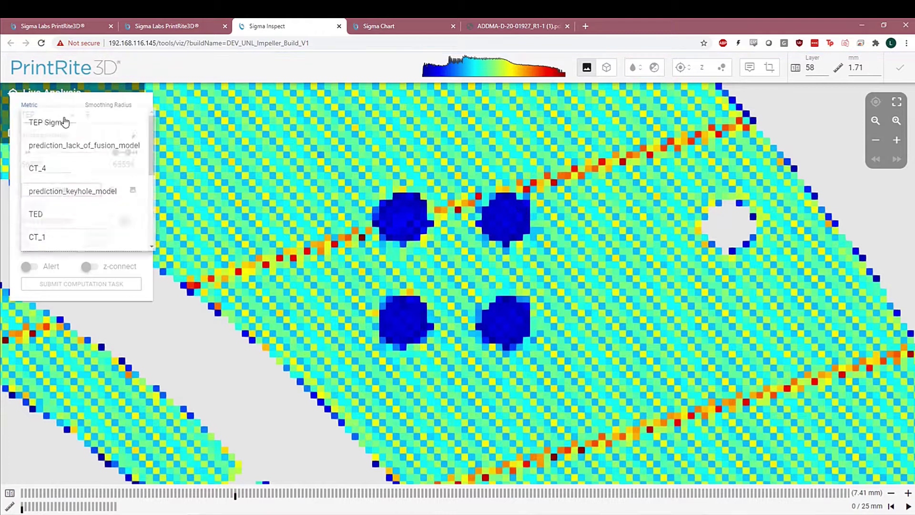
left_click(53, 215)
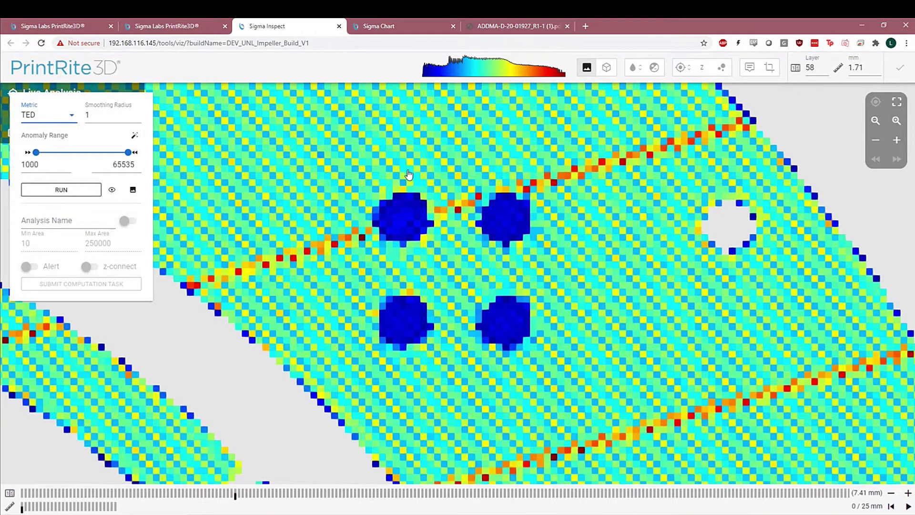
- Set the anomaly range to 1–100, run the analysis, and re-centre the red blobs
left_click(749, 67)
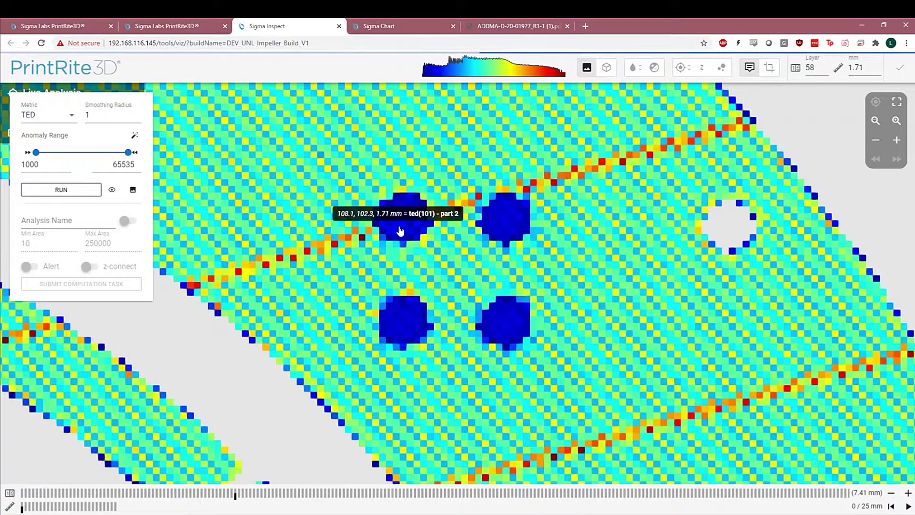
left_click(749, 67)
double_click(30, 164)
type("1")
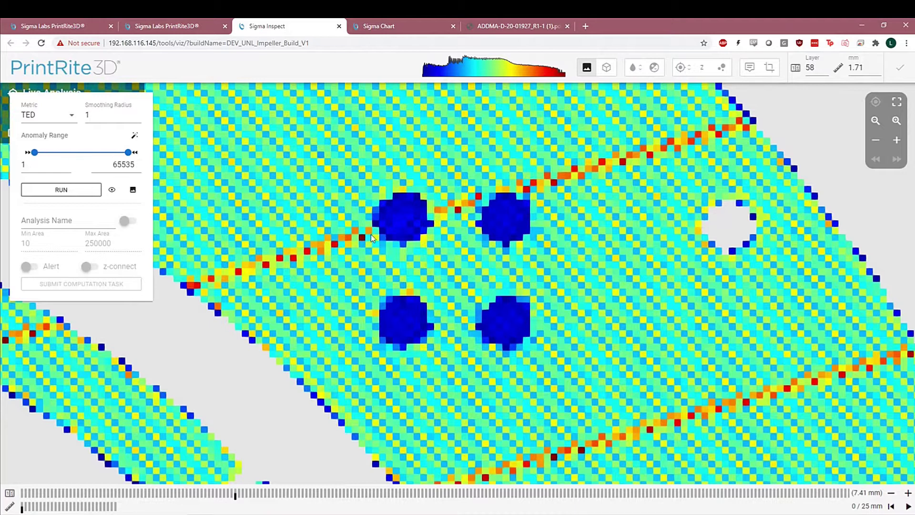
left_click(749, 68)
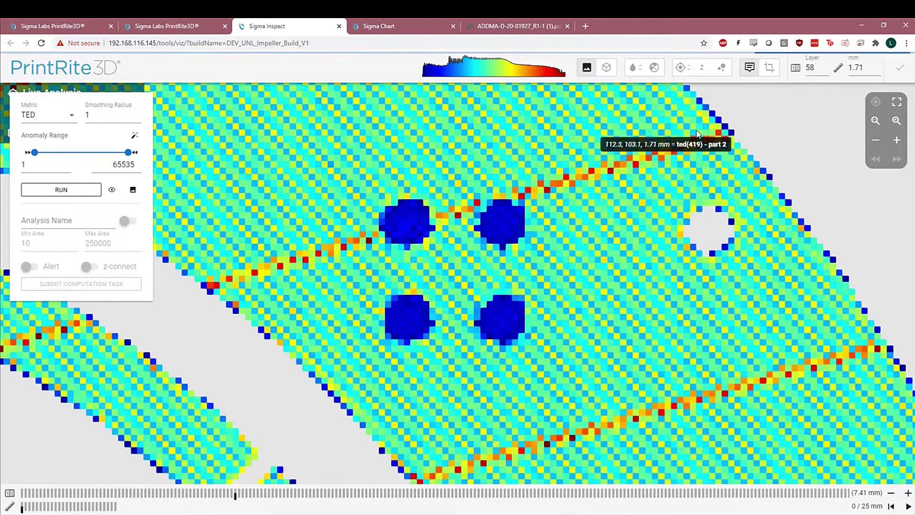
left_click(750, 67)
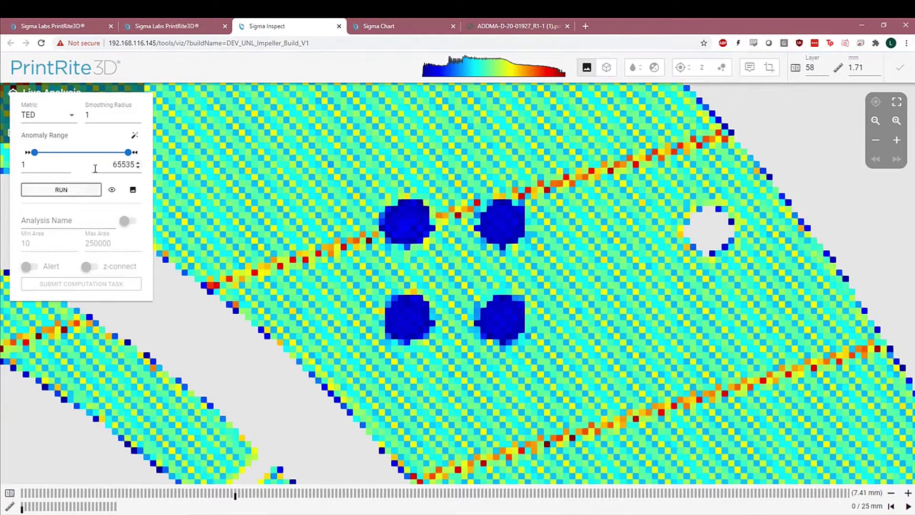
double_click(129, 164)
type("100")
left_click(77, 189)
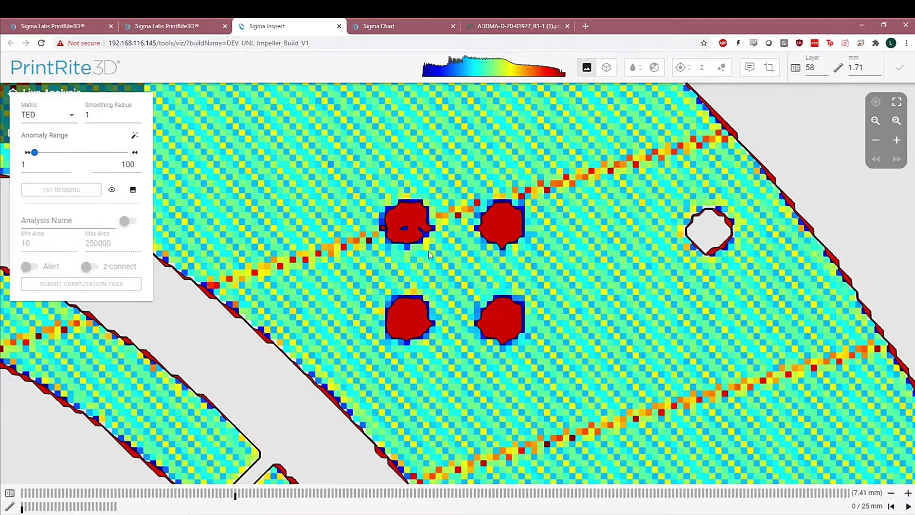
left_click_drag(426, 262, 421, 279)
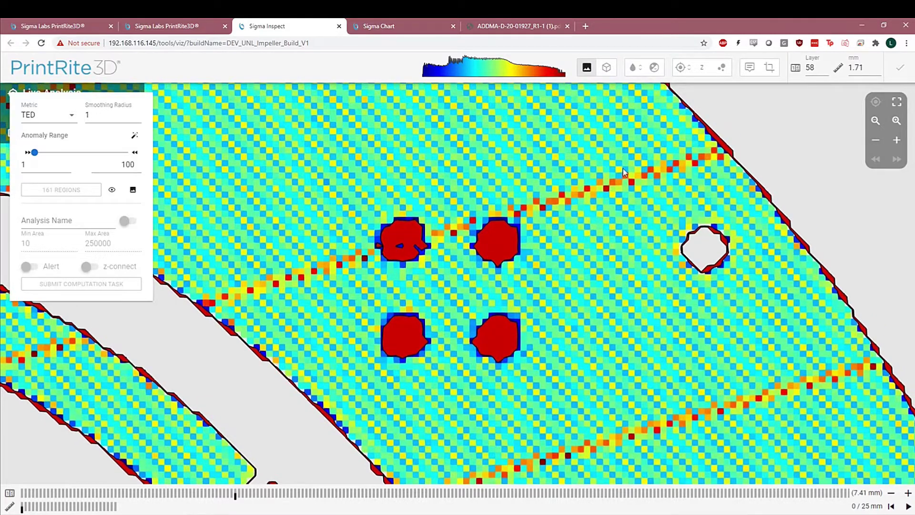
- Turn off Live Analysis and zoom the plain TED map onto the four blue blobs
left_click(682, 69)
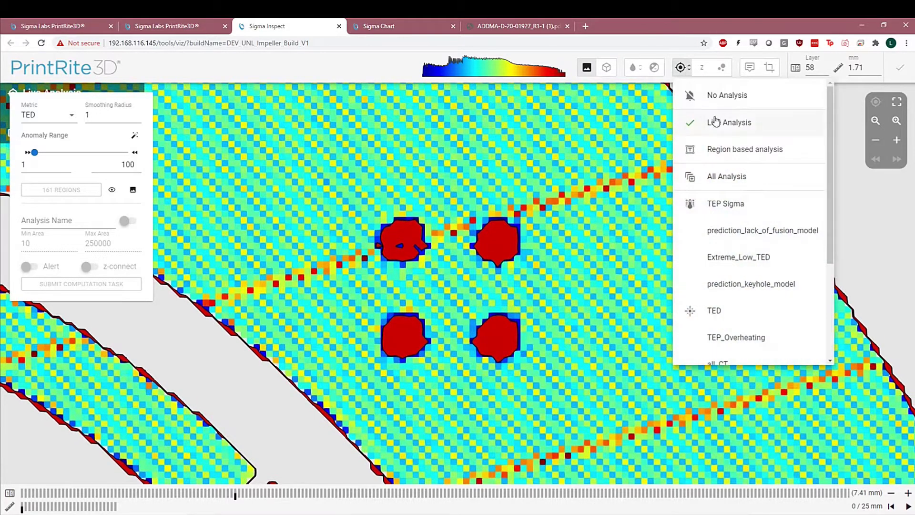
left_click(718, 102)
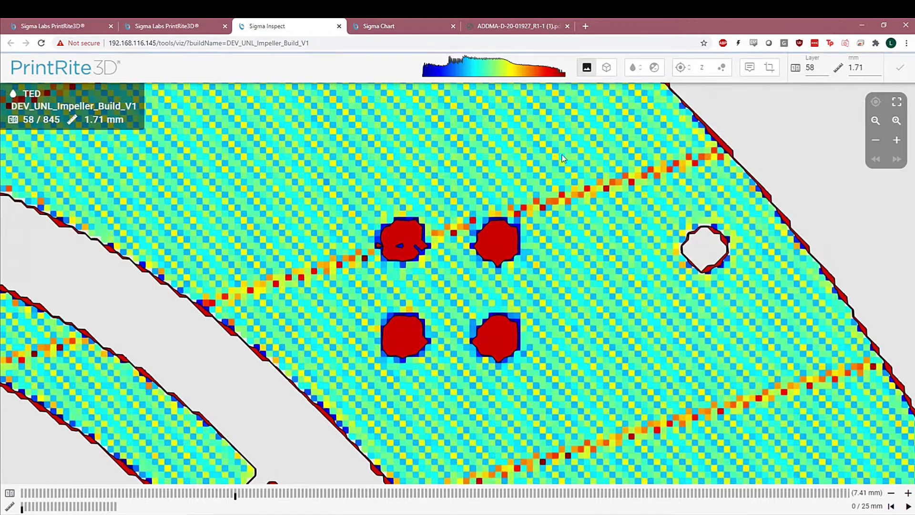
scroll(728, 237, "down", 2)
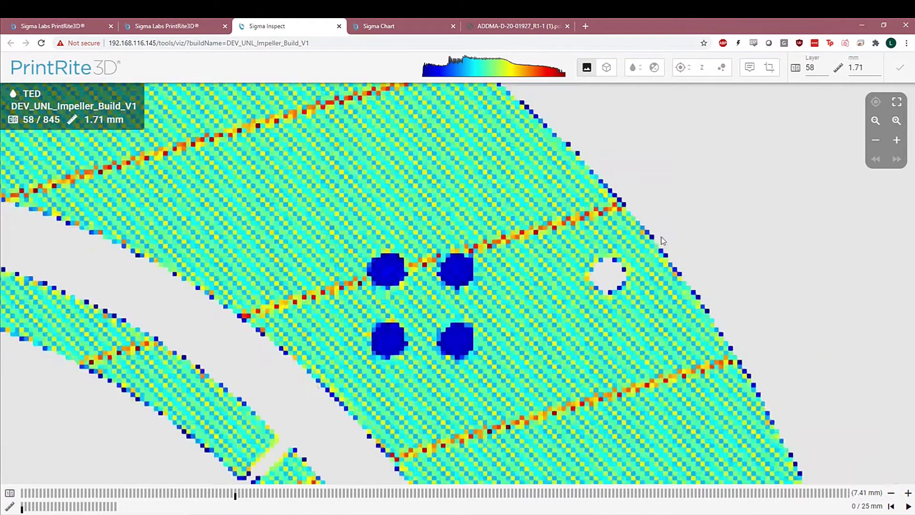
scroll(668, 218, "down", 2)
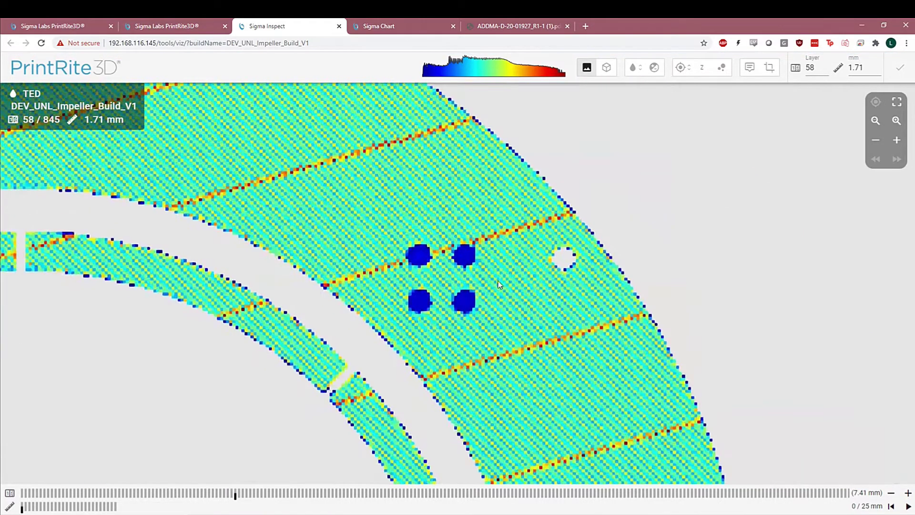
scroll(490, 288, "up", 2)
scroll(491, 288, "down", 3)
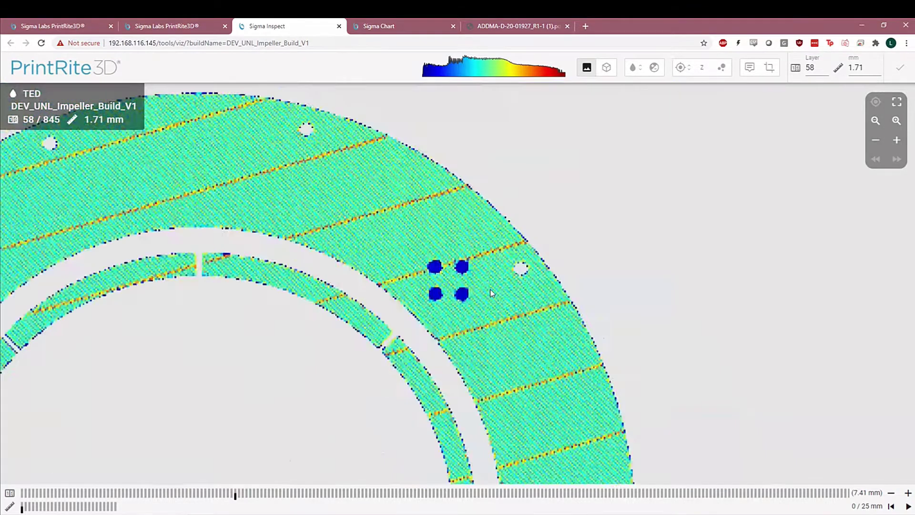
scroll(492, 292, "down", 3)
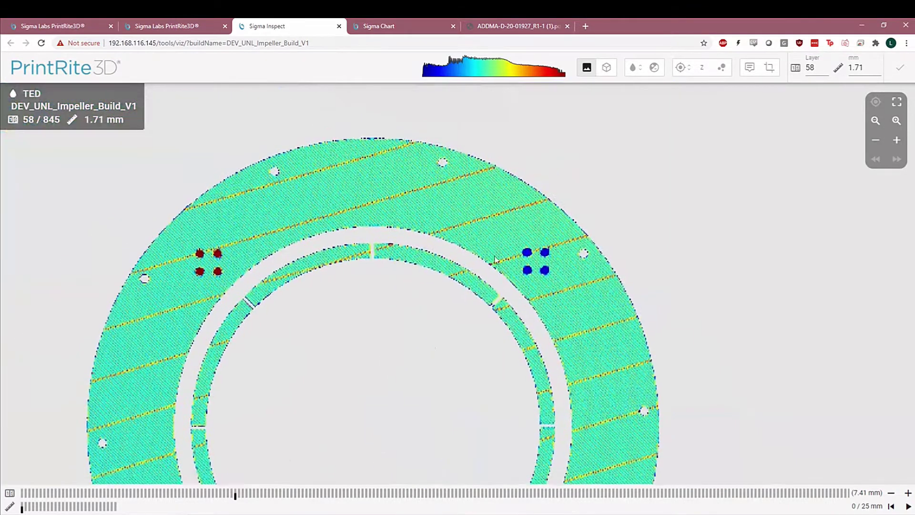
left_click_drag(450, 264, 579, 290)
scroll(382, 276, "up", 3)
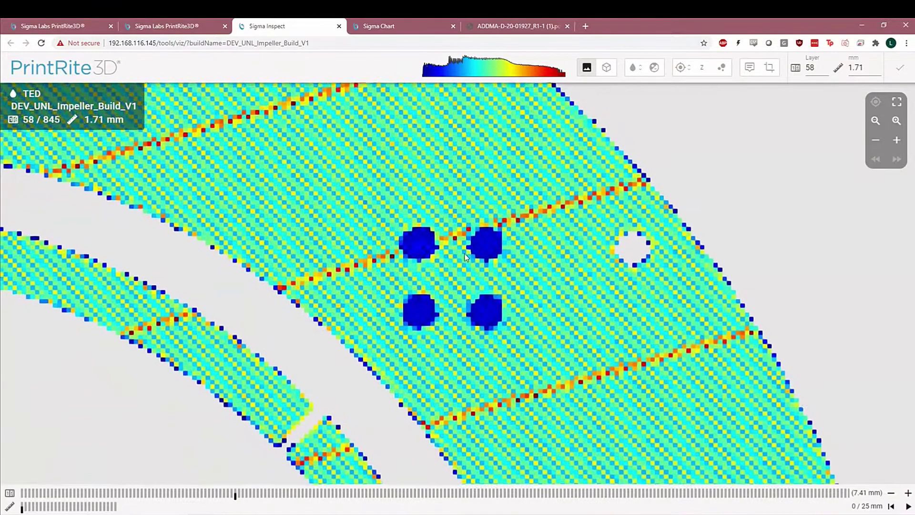
- Return to the builds list showing DEV_UNL_Impeller_Build_V1
left_click(683, 66)
scroll(715, 265, "down", 3)
scroll(748, 253, "up", 5)
scroll(748, 259, "down", 3)
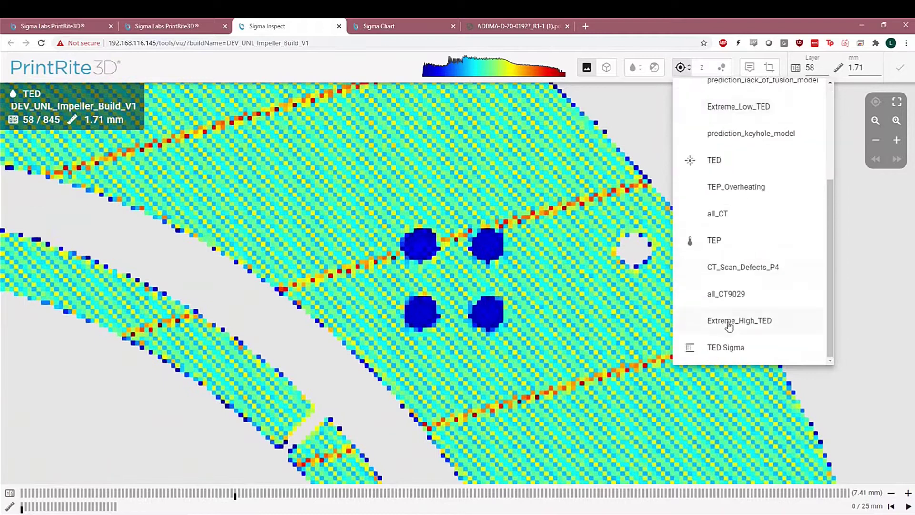
left_click(193, 25)
- Edit DEV_UNL_Impeller_Build_V1 and delete its Extreme_Low_TED, Extreme_High_TED and TEP_Overheating severe alerts
left_click(373, 160)
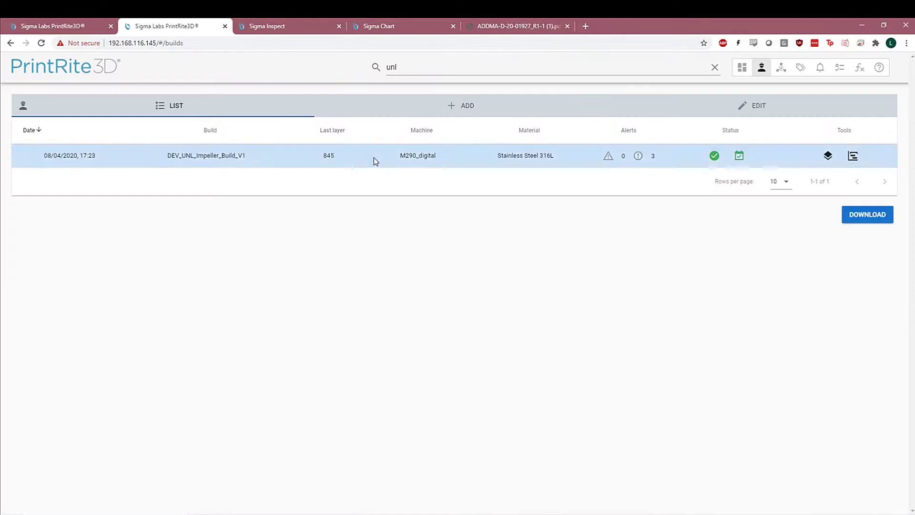
left_click(755, 114)
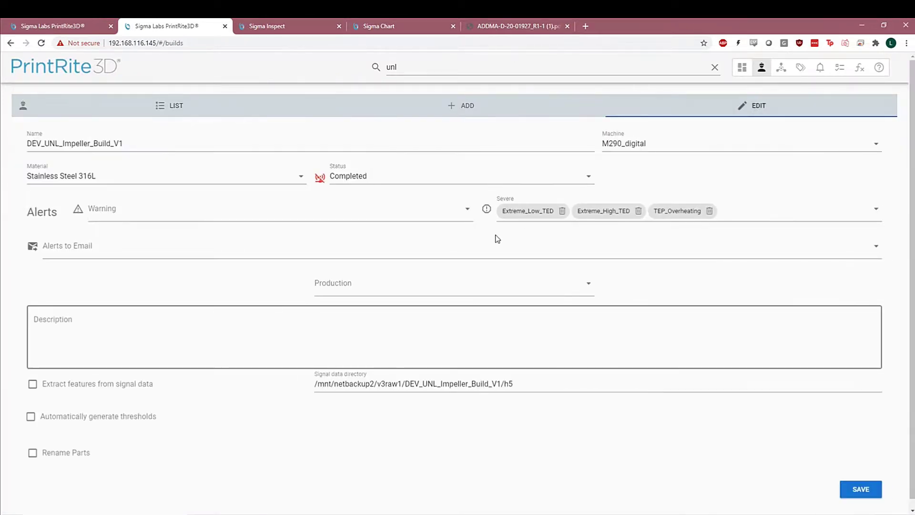
left_click(561, 211)
left_click(561, 211)
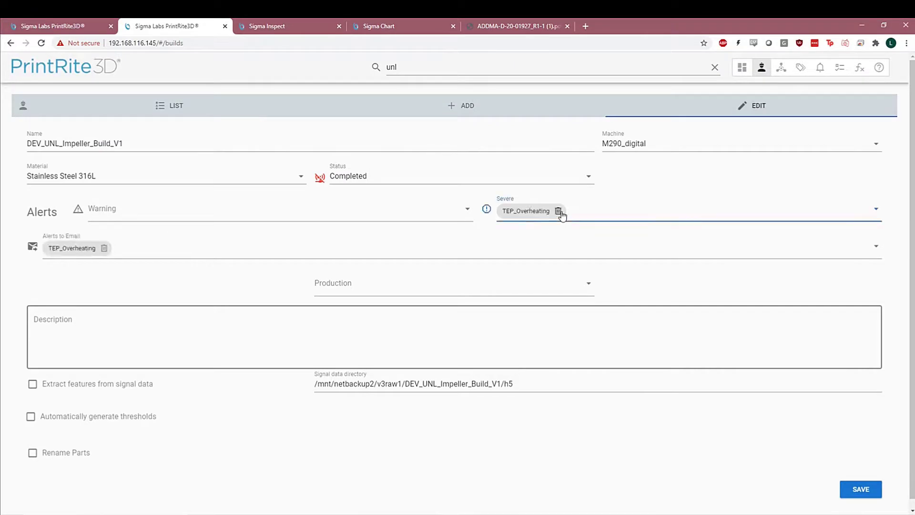
left_click(562, 211)
- Open the Severe alert dropdown to browse the available alert choices
left_click(512, 217)
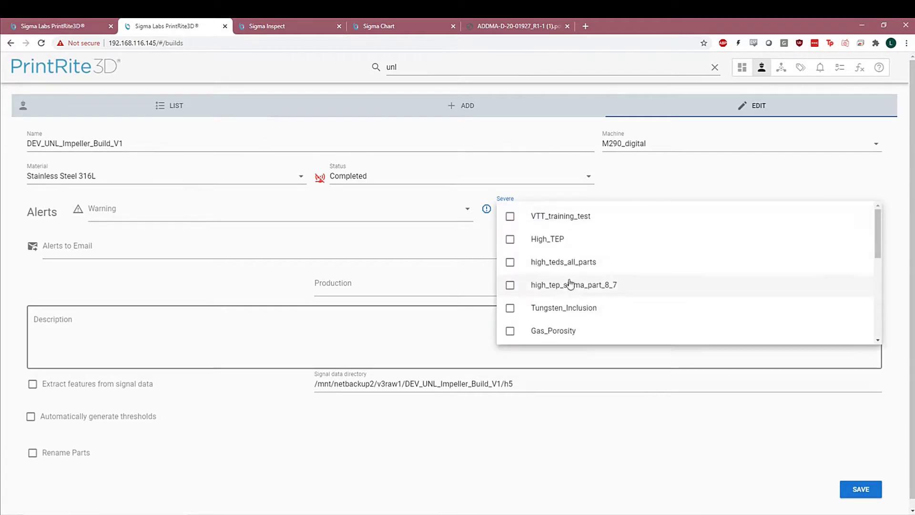
scroll(569, 286, "down", 10)
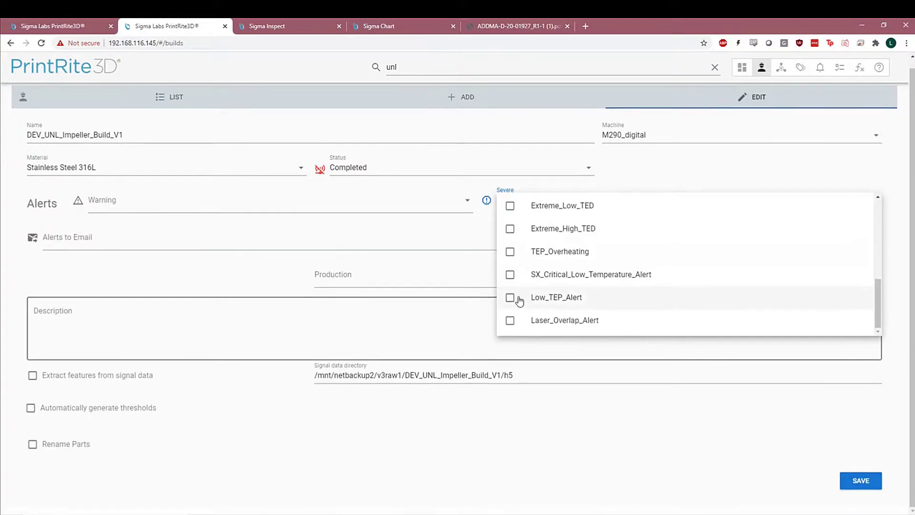
scroll(524, 295, "up", 3)
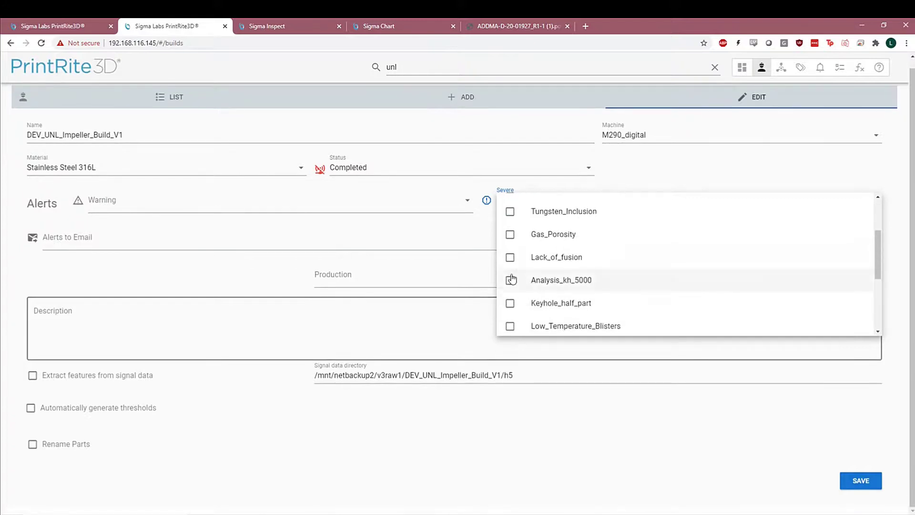
scroll(516, 279, "up", 2)
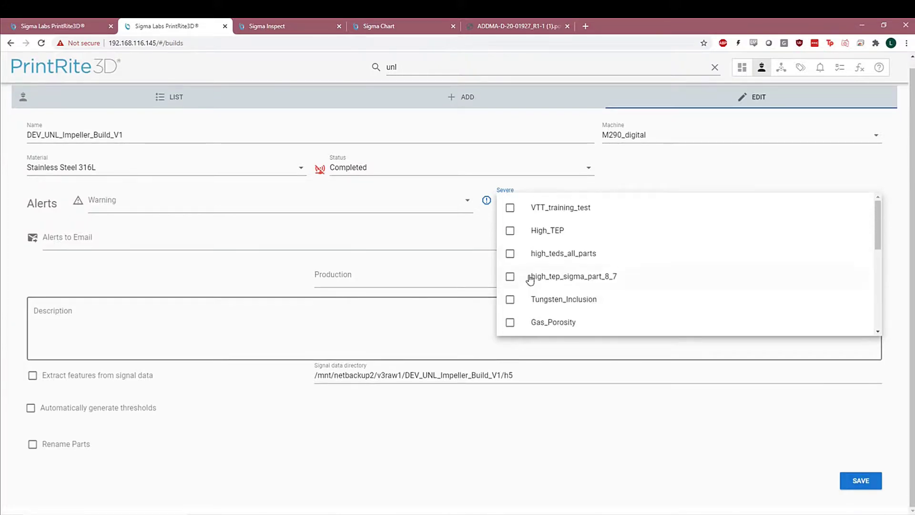
- Check High_TEP, Extreme_Low_TED and Extreme_High_TED as severe alerts
left_click(510, 230)
scroll(584, 272, "down", 3)
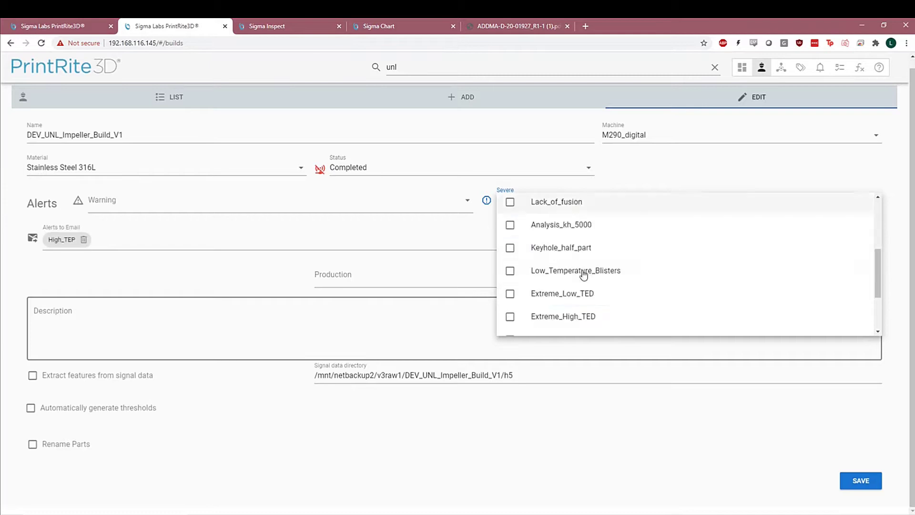
left_click(510, 294)
left_click(509, 316)
left_click(357, 262)
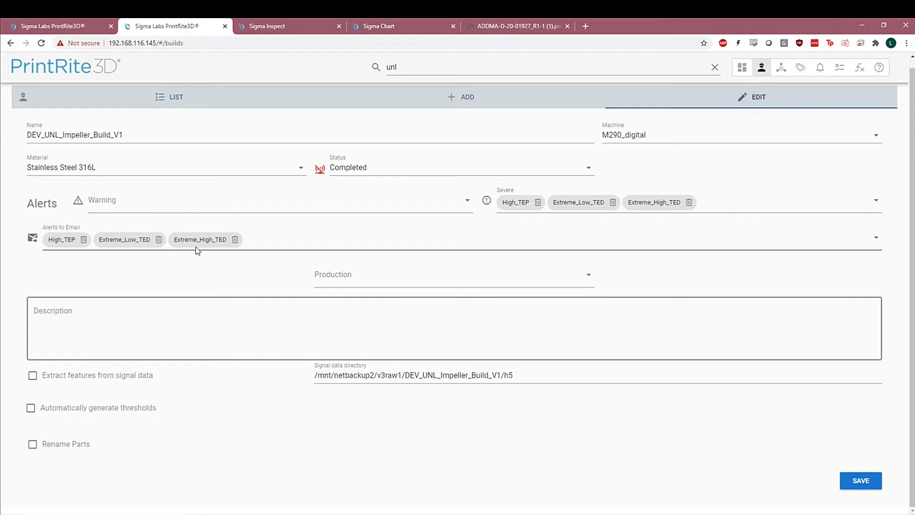
- Remove the High_TEP, Extreme_Low_TED and Extreme_High_TED chips from Alerts to Email
left_click(84, 239)
left_click(108, 239)
left_click(109, 240)
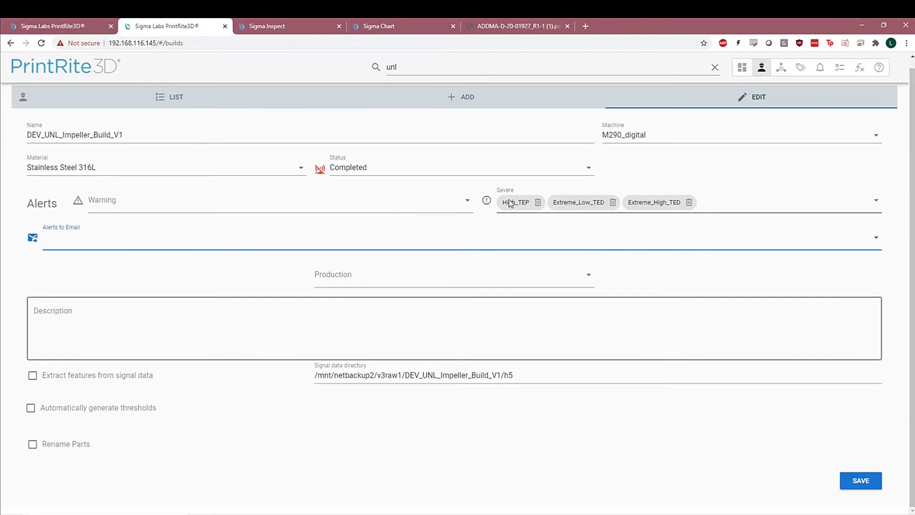
- Return to the layer-58 TED map and zoom out to show both ring parts
left_click(297, 25)
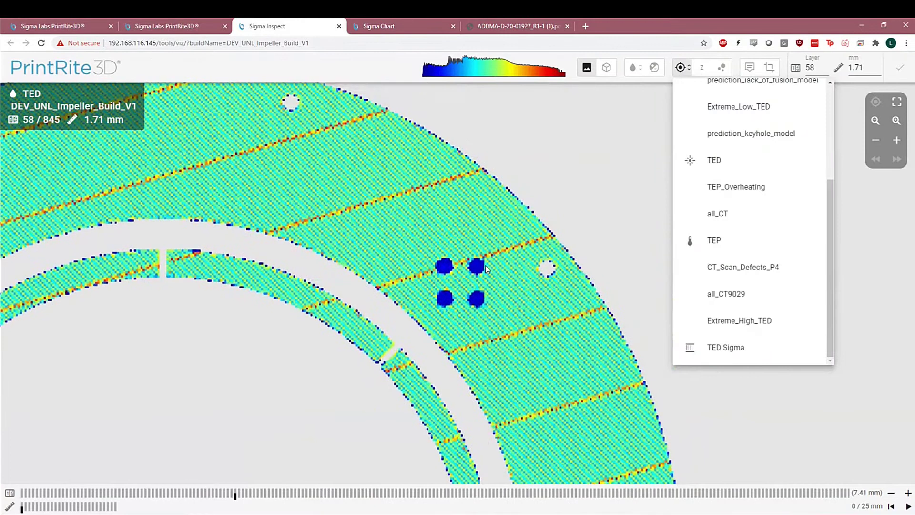
scroll(486, 269, "up", 3)
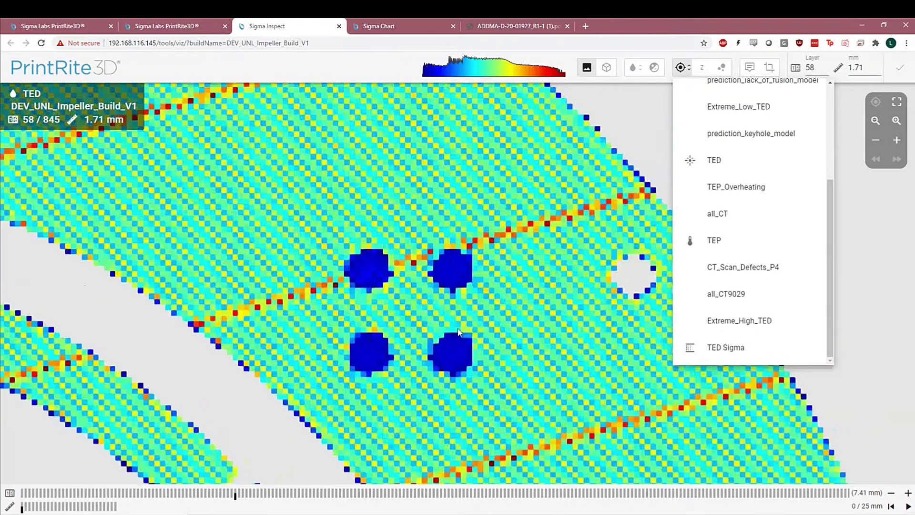
scroll(457, 332, "down", 5)
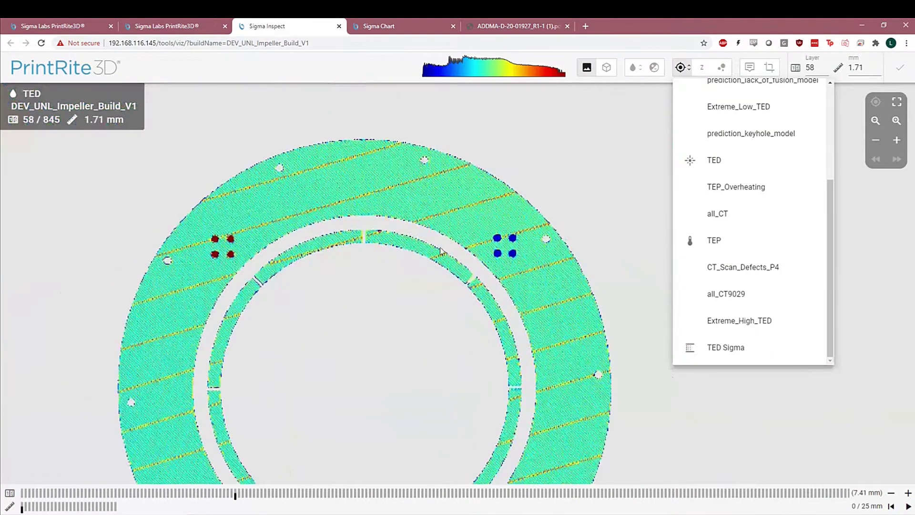
scroll(433, 281, "down", 3)
left_click_drag(434, 280, 444, 234)
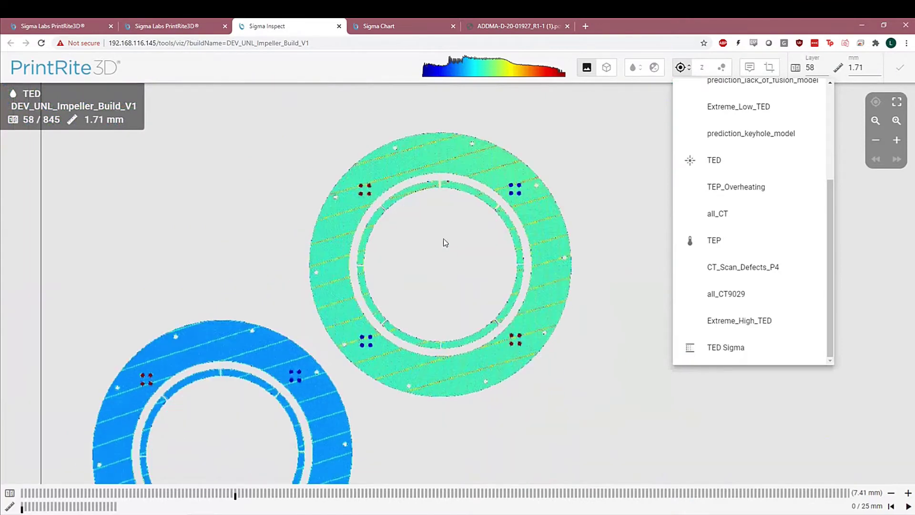
scroll(443, 258, "up", 2)
scroll(410, 267, "down", 1)
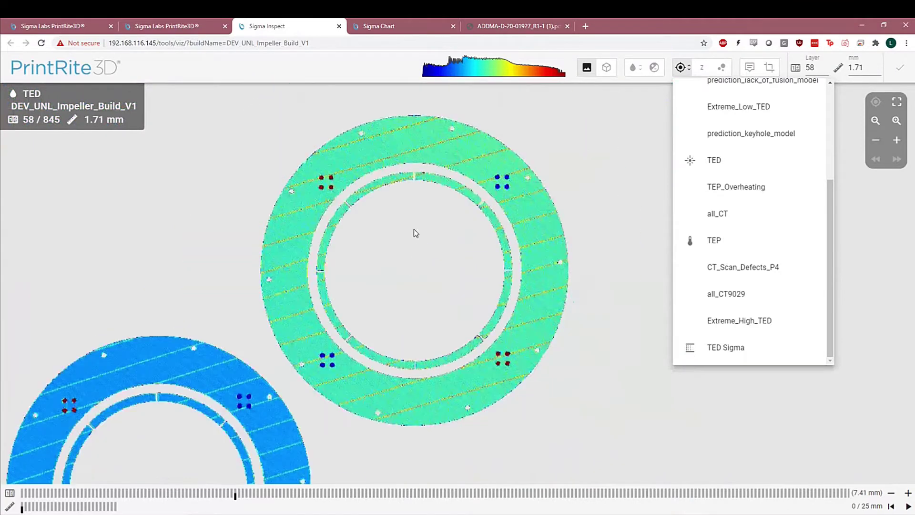
- Search builds for 'unl', open the impeller's Sigma Chart, and show the parts 1–4 layout image
left_click(389, 27)
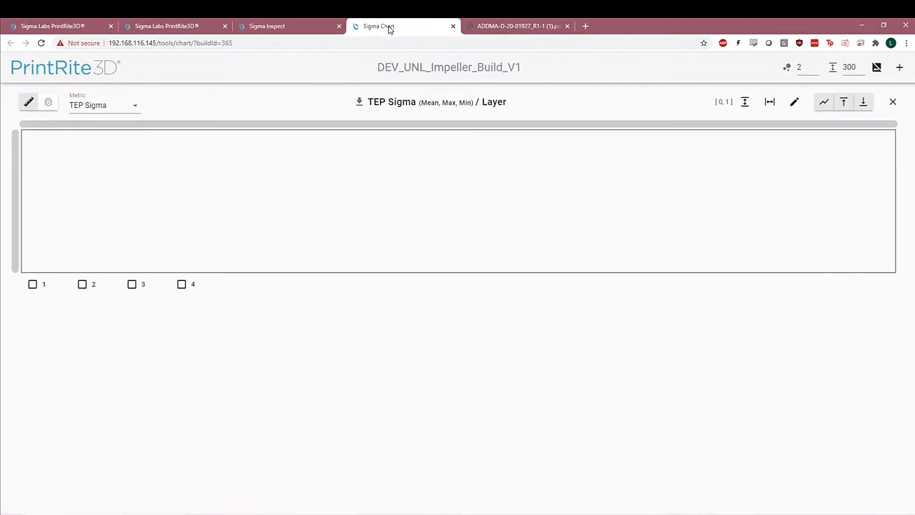
left_click(198, 24)
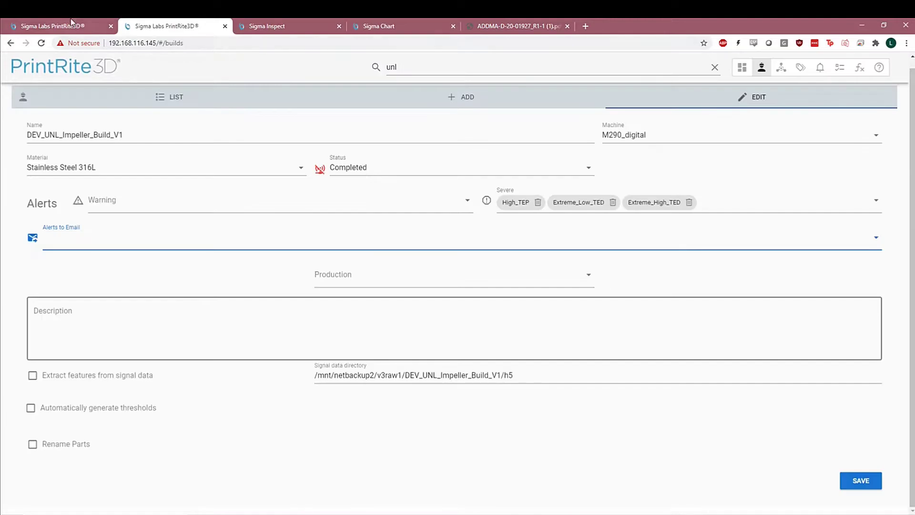
left_click(64, 25)
left_click(412, 67)
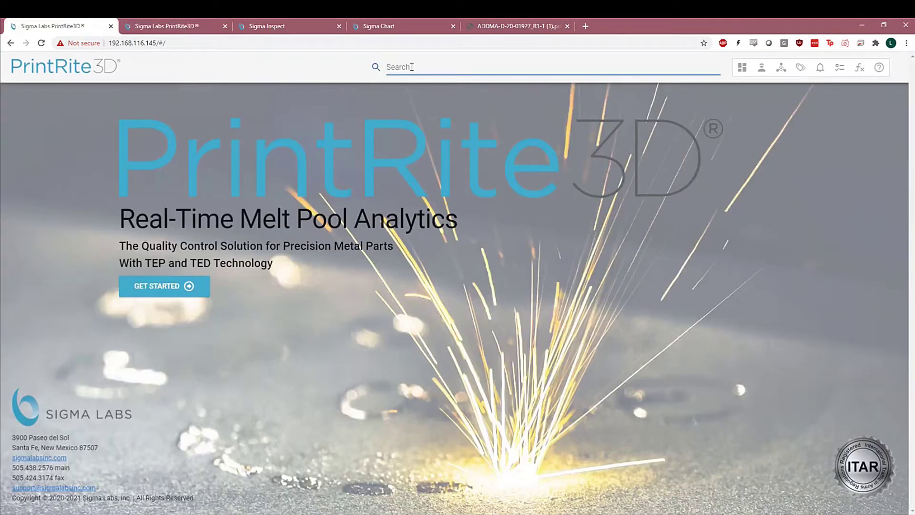
type("unl")
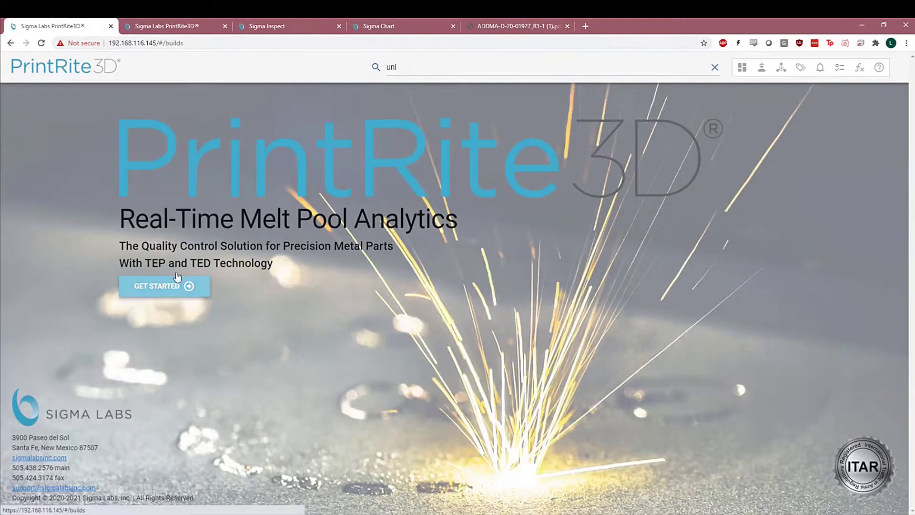
left_click(205, 285)
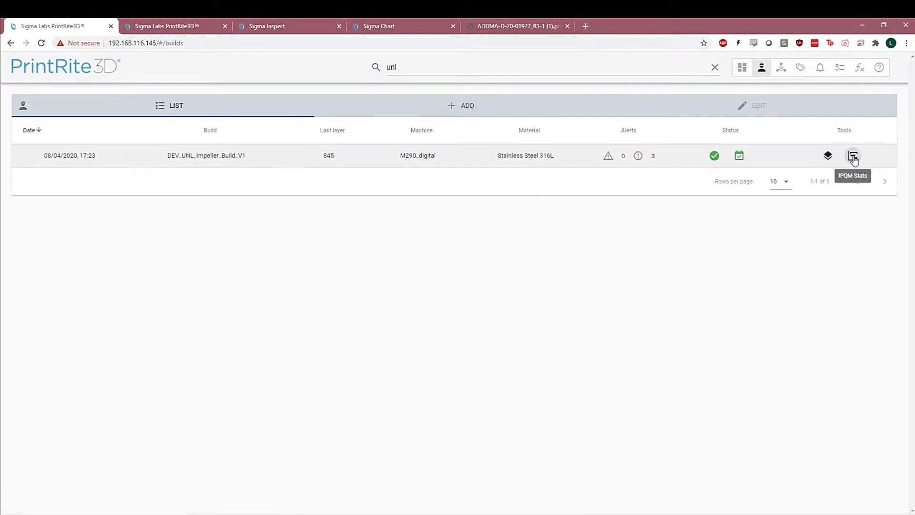
left_click(396, 26)
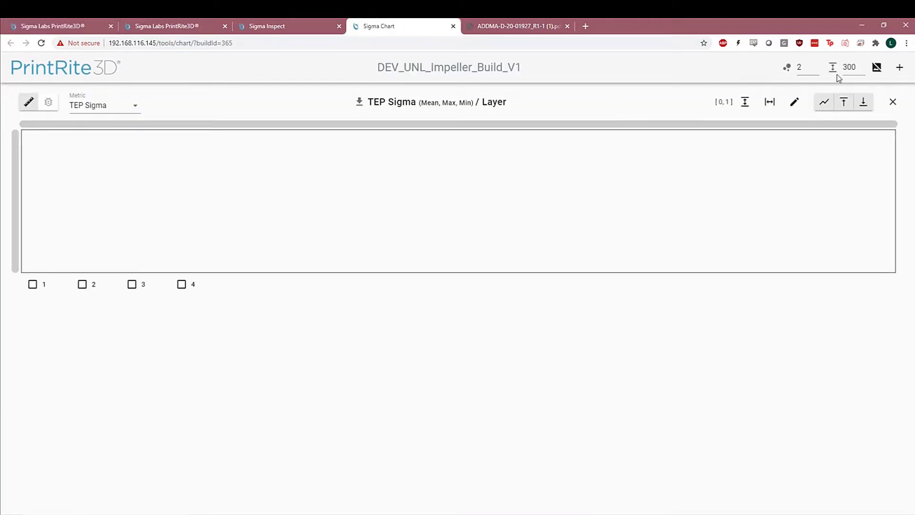
left_click(877, 69)
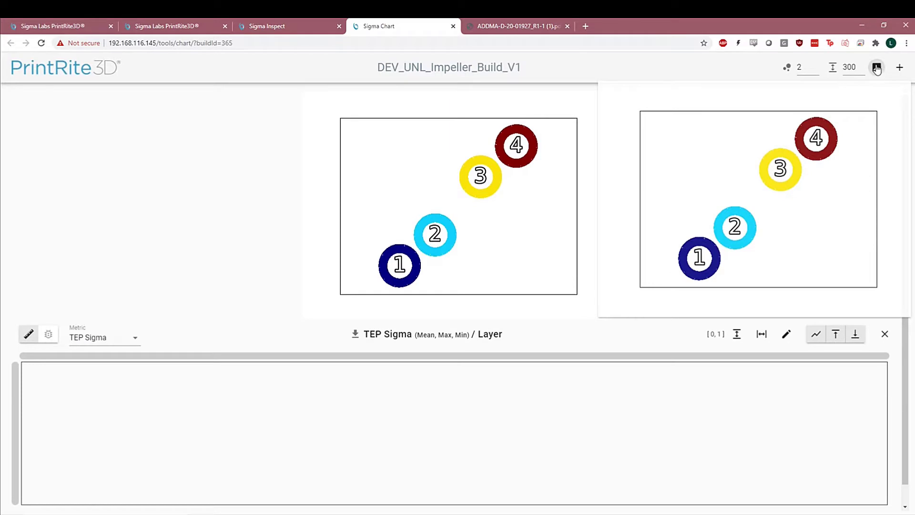
- Close the duplicate image panel, set the chart metric to TED, and plot parts 1 and 4
left_click(877, 68)
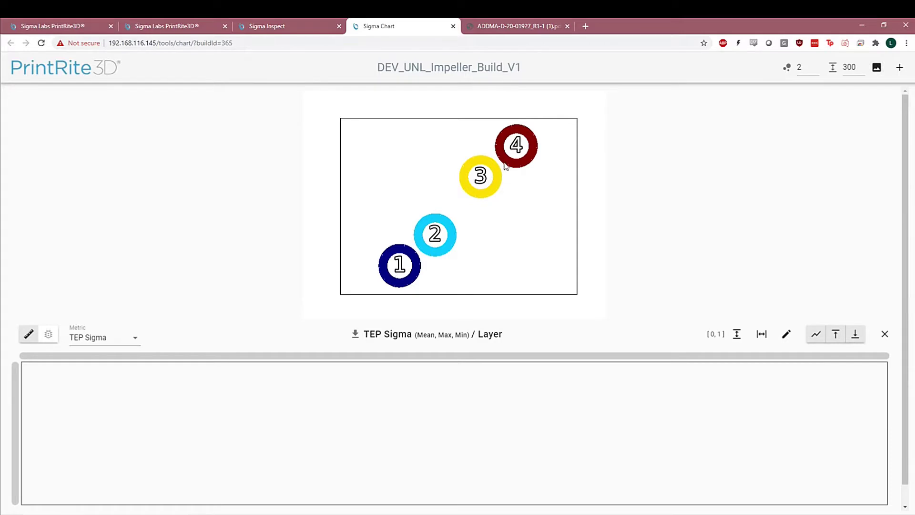
scroll(481, 208, "down", 1)
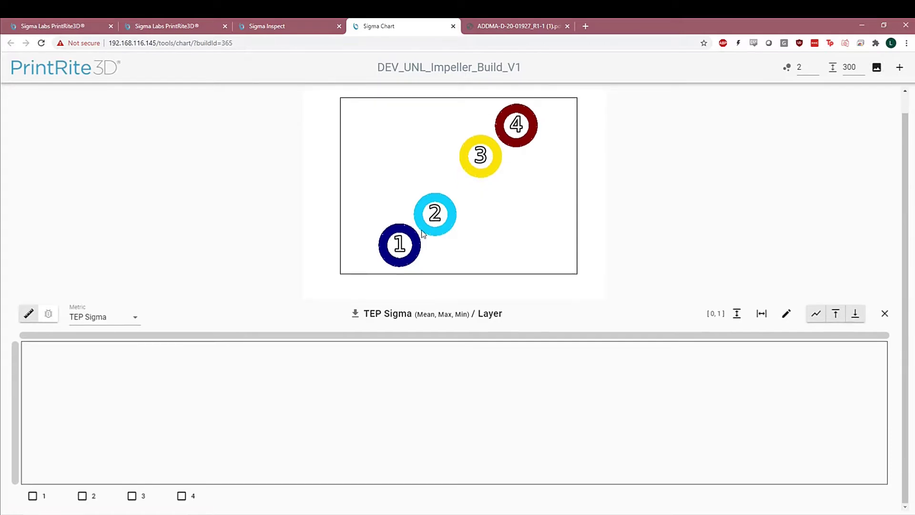
left_click(115, 320)
left_click(91, 392)
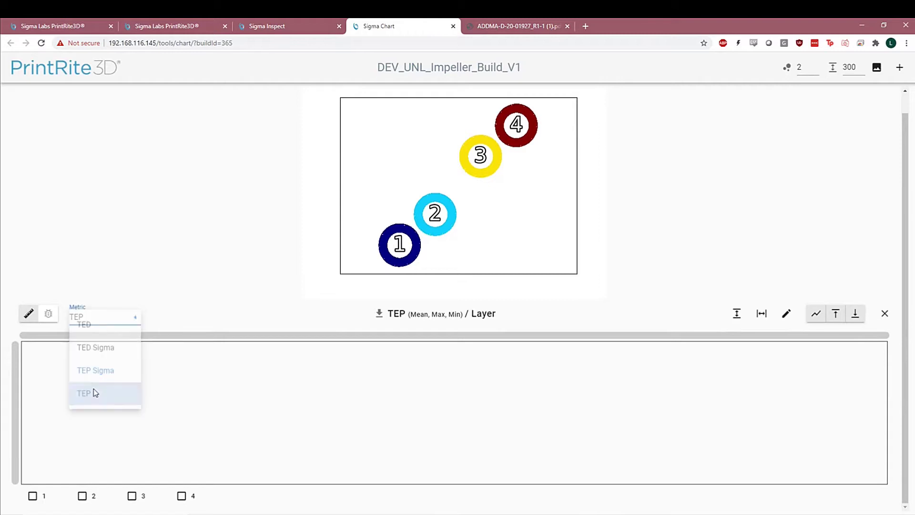
left_click(100, 317)
left_click(93, 329)
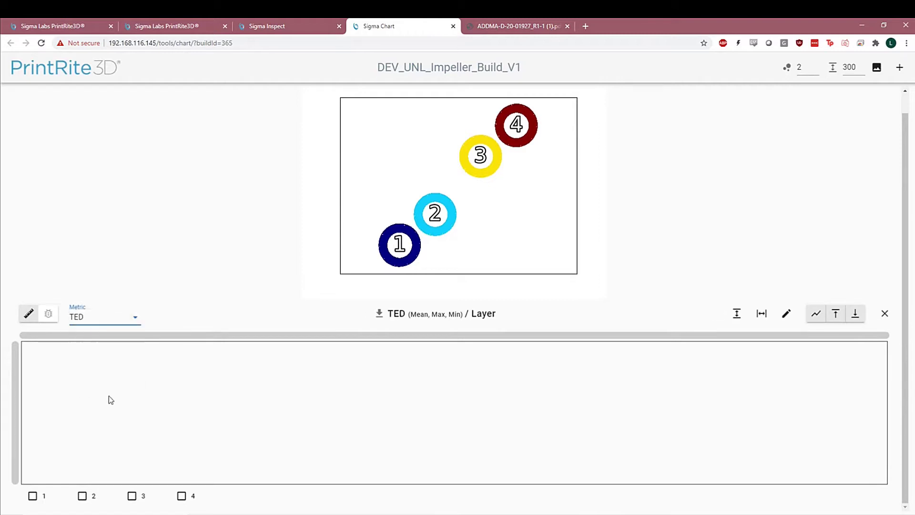
left_click(33, 495)
left_click(180, 496)
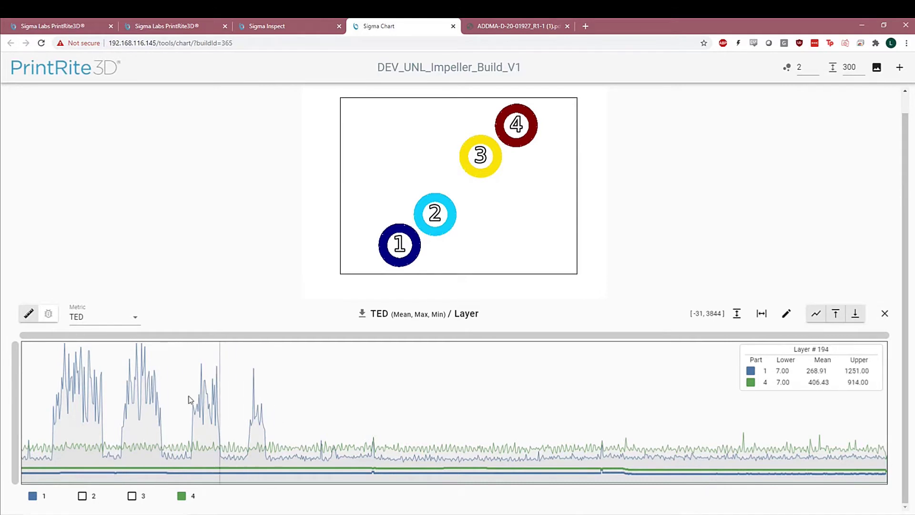
- Add a second chart in Anomaly mode using Extreme High TED, plotting parts 1 and 4
left_click(899, 67)
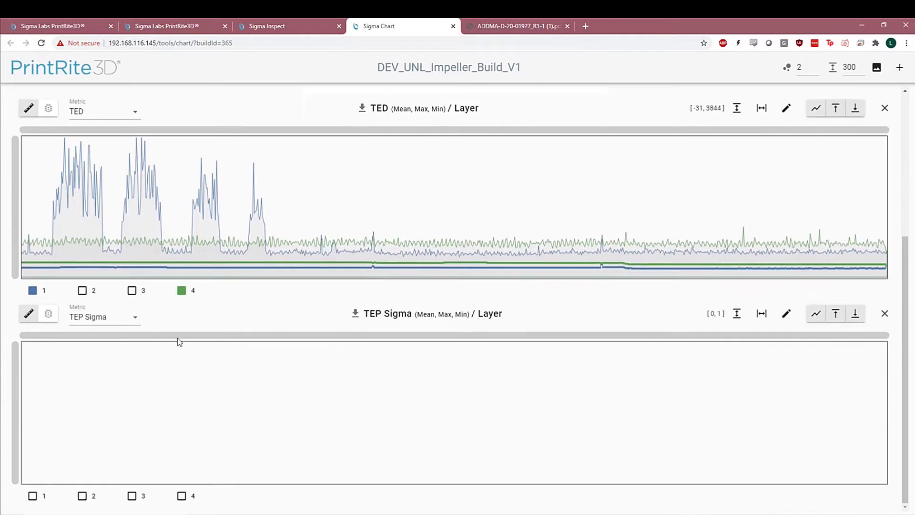
left_click(48, 313)
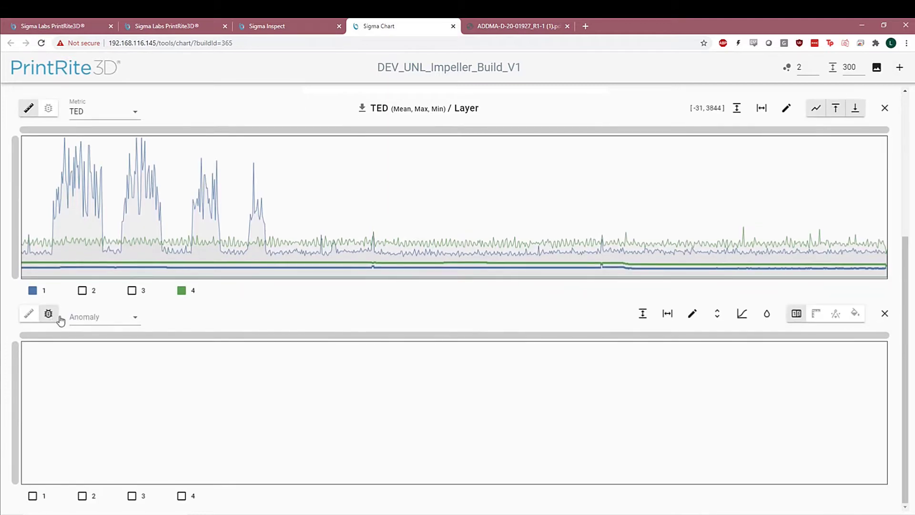
left_click(98, 321)
scroll(104, 334, "down", 3)
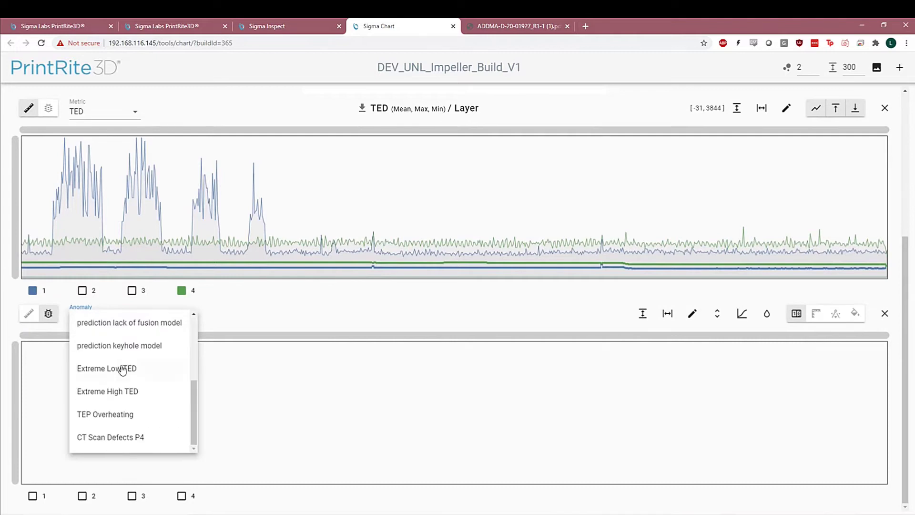
left_click(130, 393)
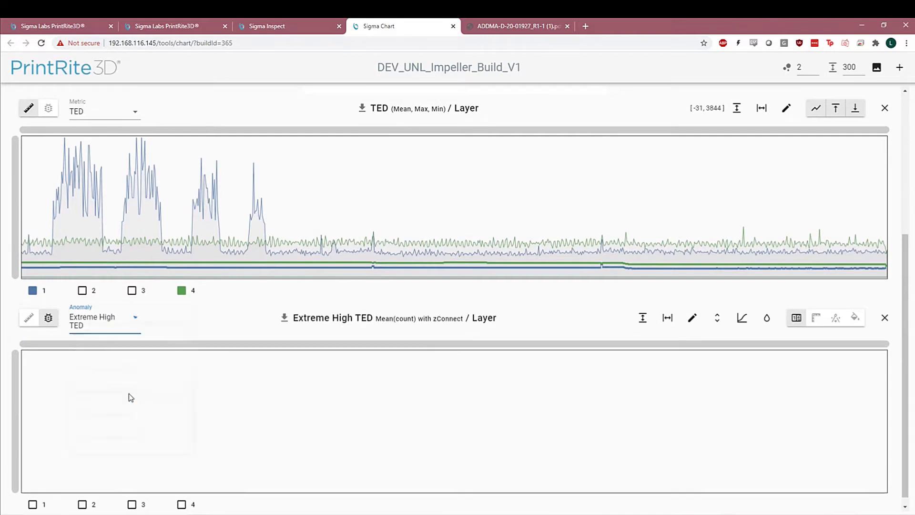
left_click(33, 495)
left_click(182, 495)
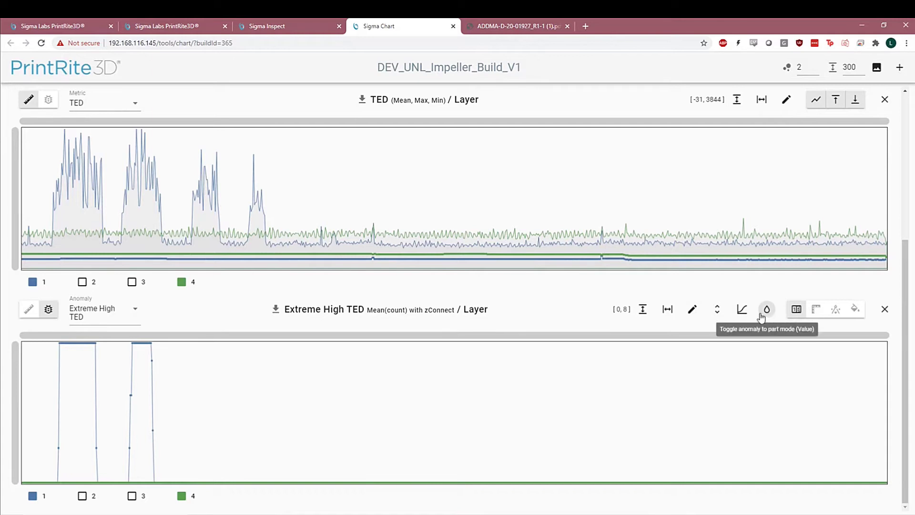
- Turn off z-connect filtering on the Extreme High TED chart, briefly trying the mean and per-part ratio toggles
left_click(719, 311)
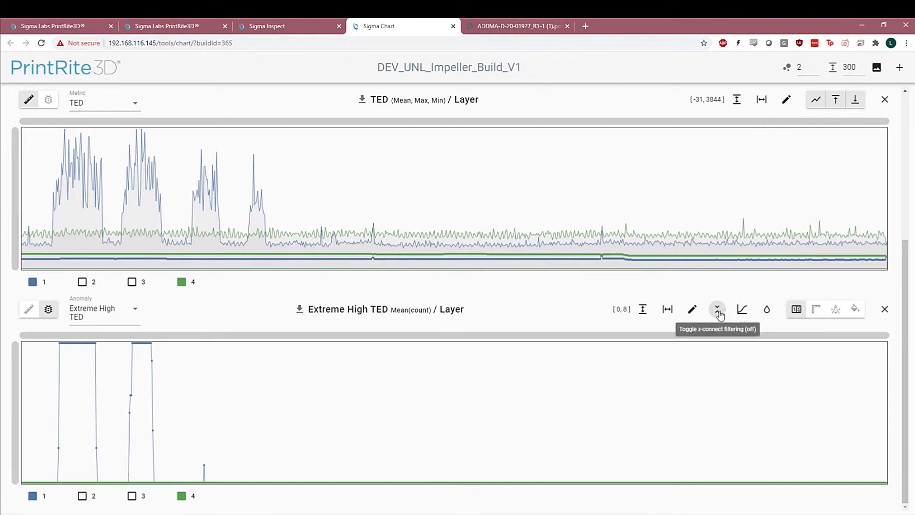
left_click(745, 312)
left_click(749, 313)
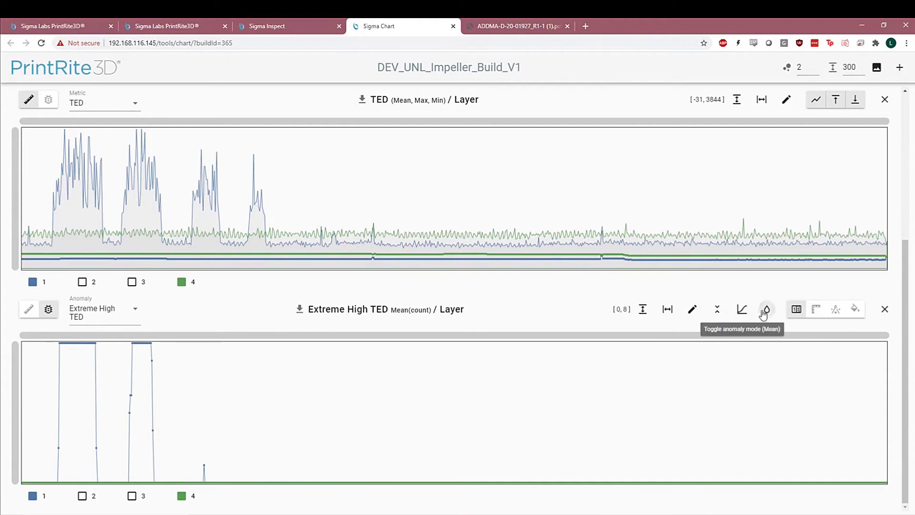
left_click(765, 311)
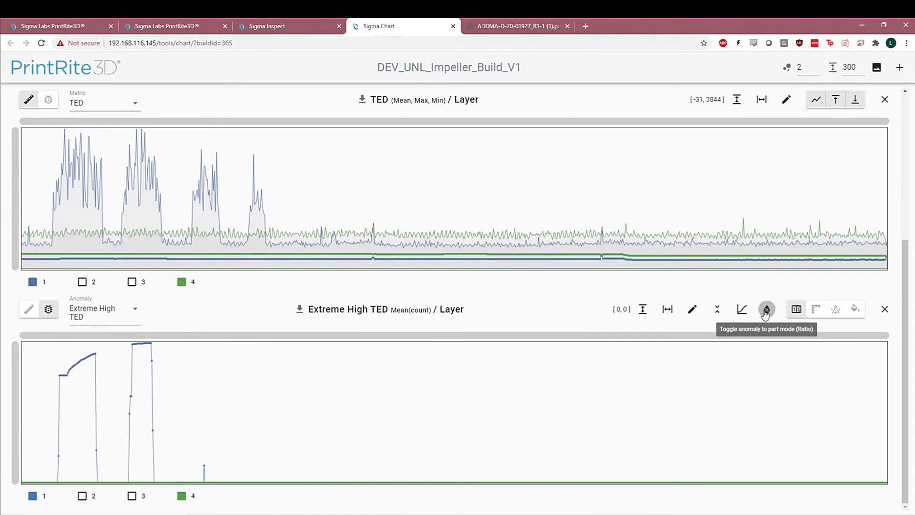
left_click(765, 311)
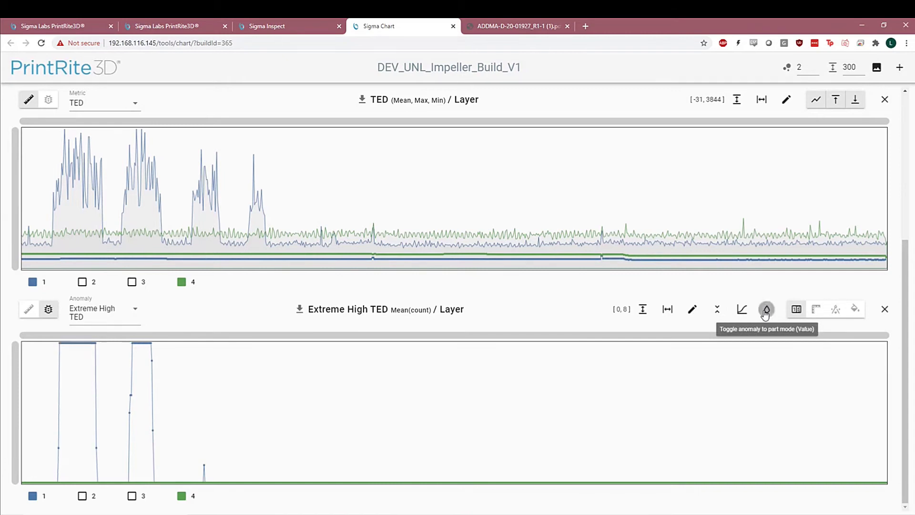
- Compare count, bounds_area and area modes, finishing on mean anomaly area per layer
left_click(816, 309)
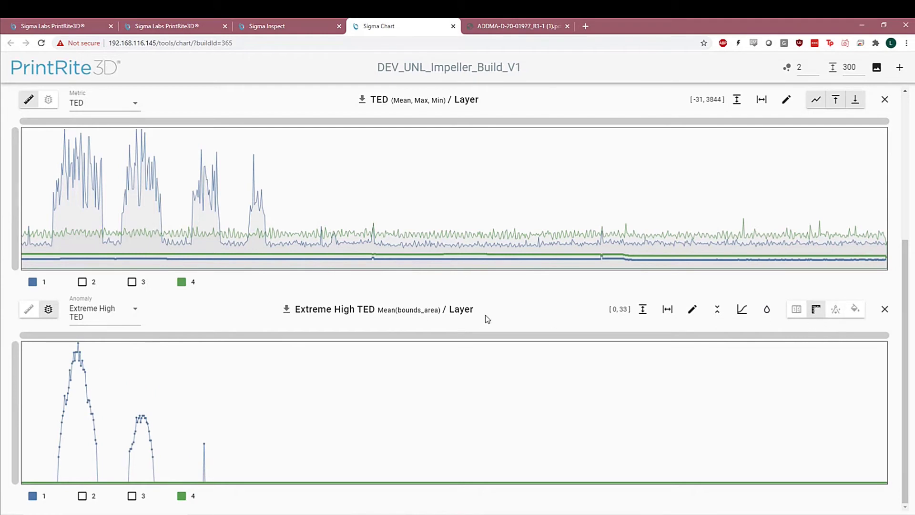
left_click(835, 309)
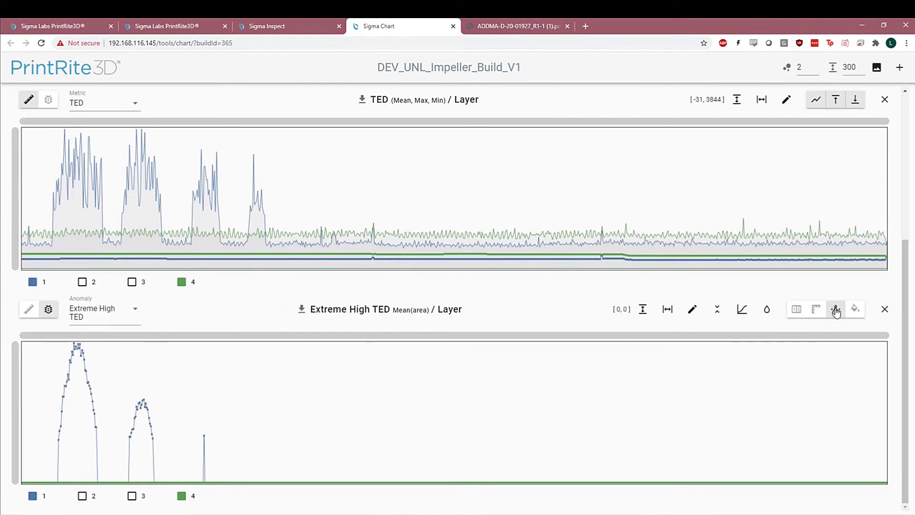
left_click(796, 309)
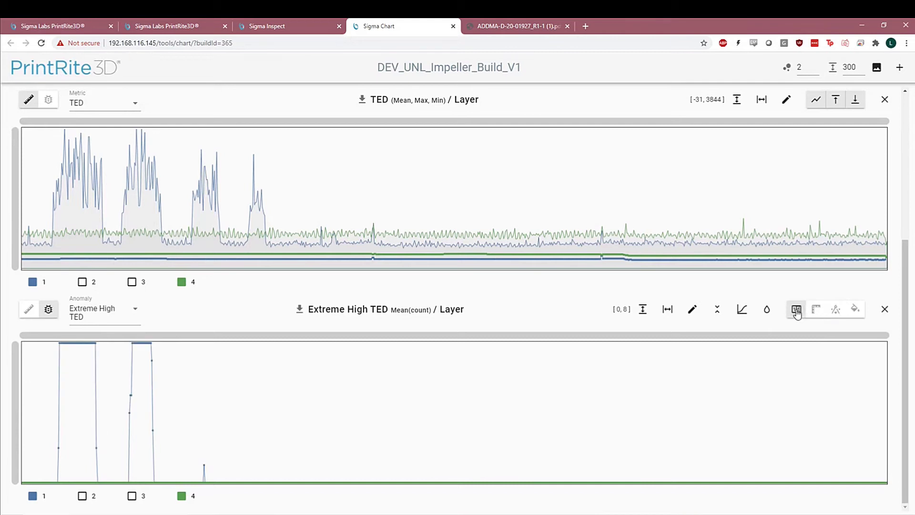
left_click(816, 310)
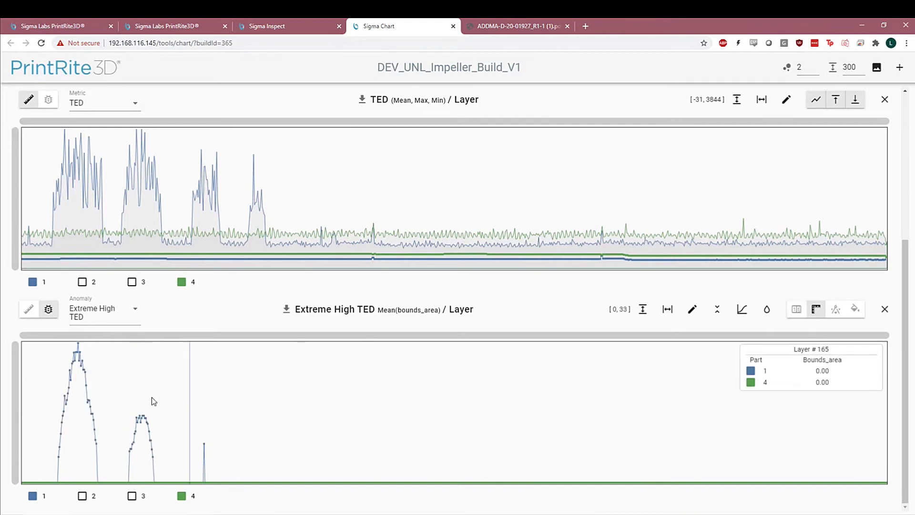
left_click(796, 309)
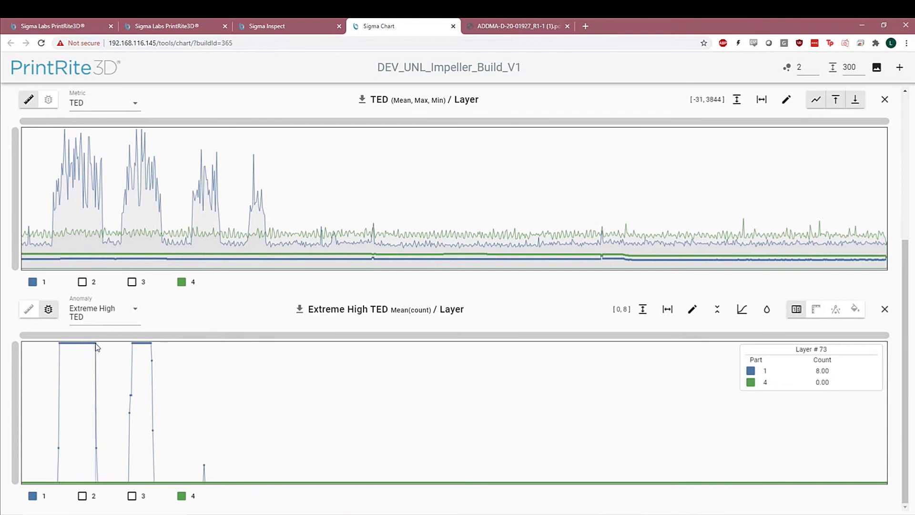
left_click(834, 310)
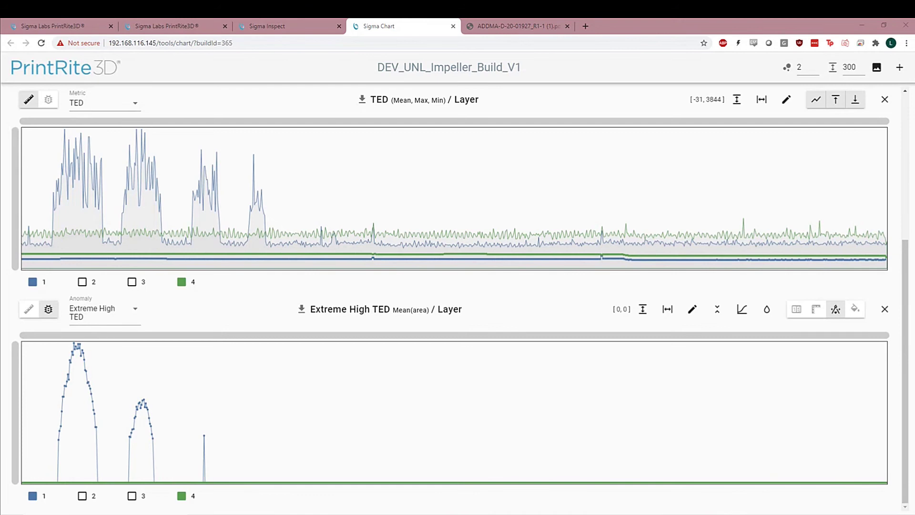
- Return to the Sigma Inspect layer view and open Live Analysis for TED
left_click(295, 29)
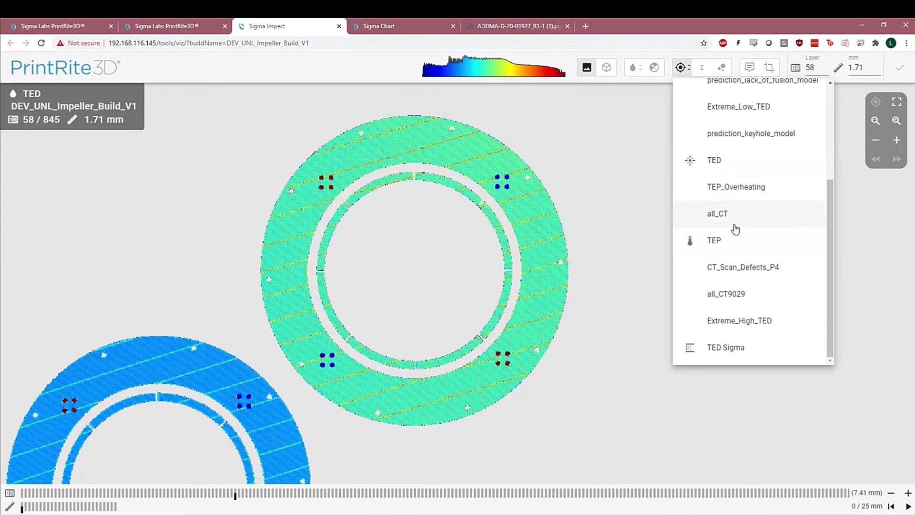
scroll(710, 179, "up", 3)
left_click(729, 123)
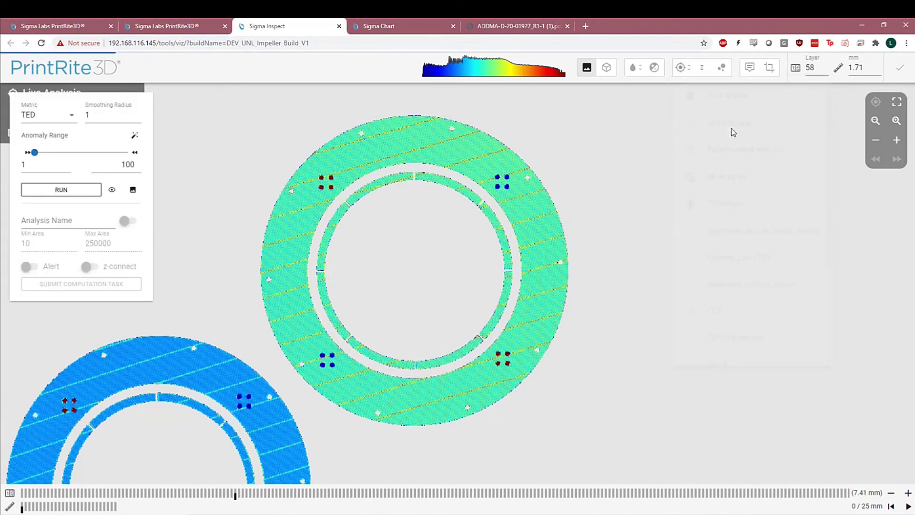
- Pan around the layer-58 TED map to inspect the impeller parts
left_click_drag(471, 230, 510, 224)
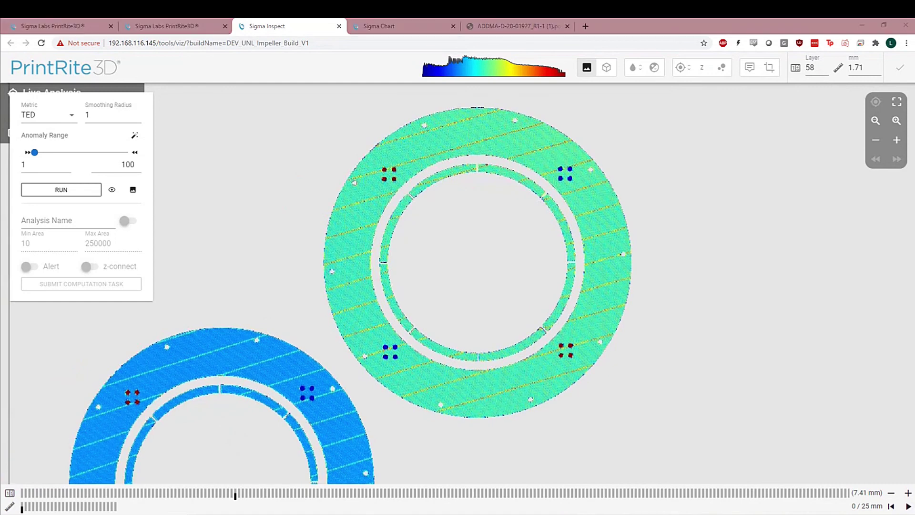
left_click(548, 301)
left_click_drag(541, 272, 482, 265)
scroll(480, 265, "up", 1)
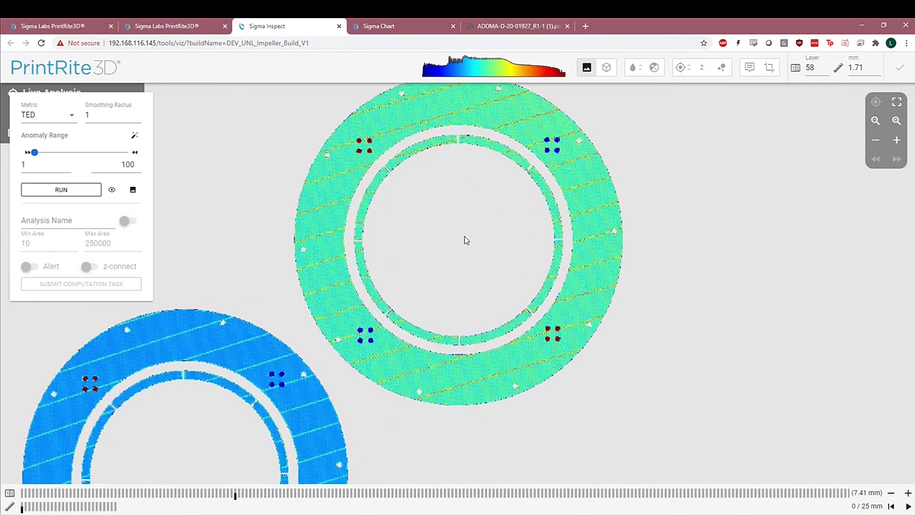
scroll(452, 263, "down", 2)
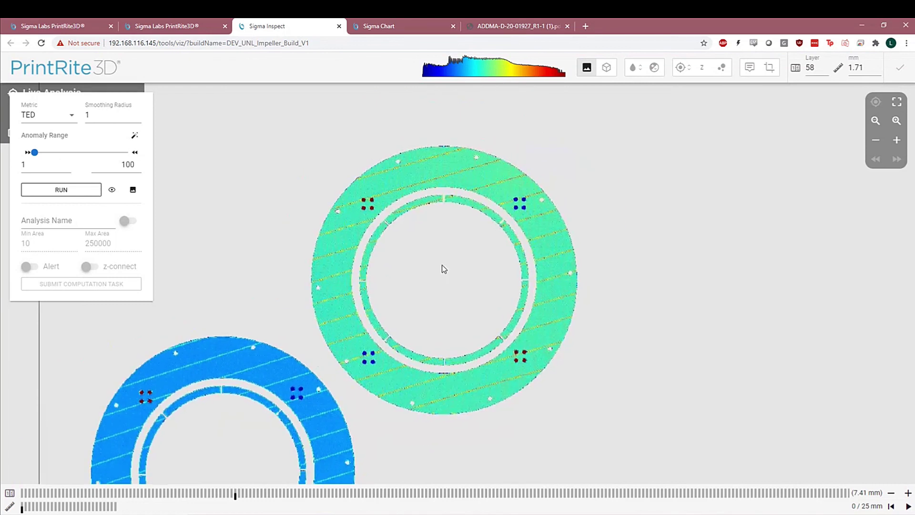